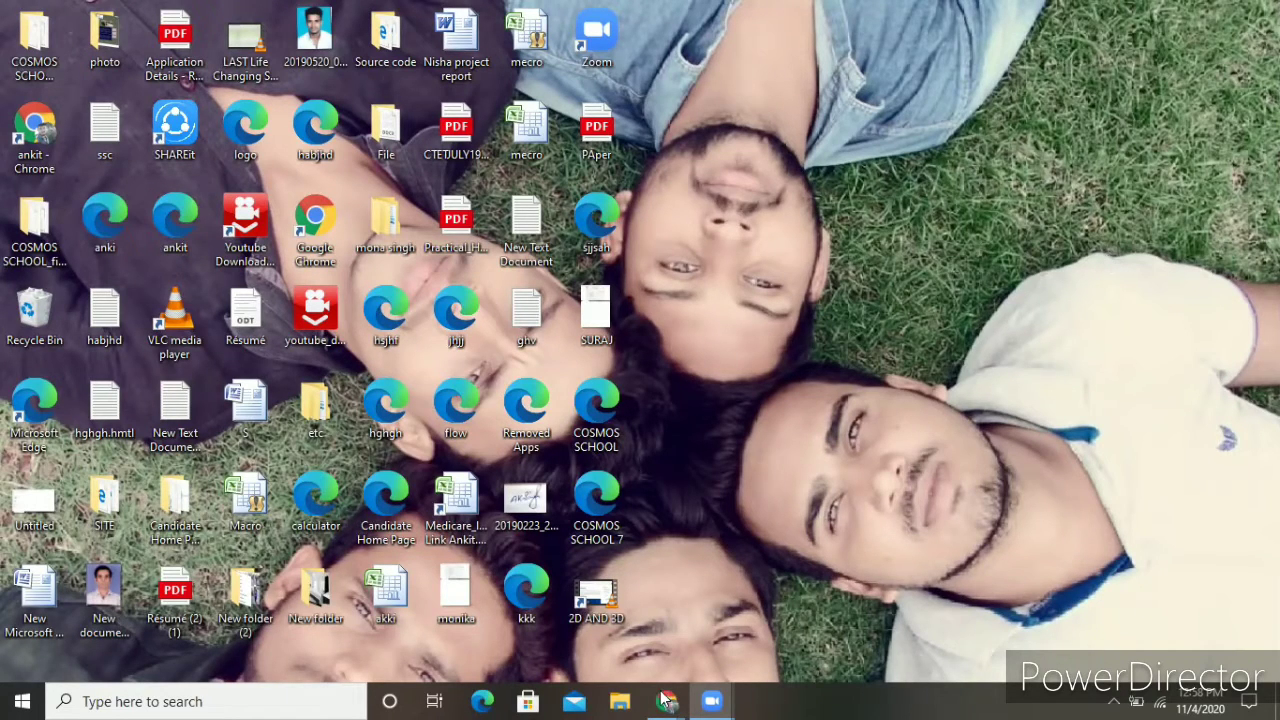
# Step: Switch to Chrome, search Google for "google forms" and open the Google Forms: Free Online Surveys for Personal Use result
pyautogui.moveTo(672, 699)
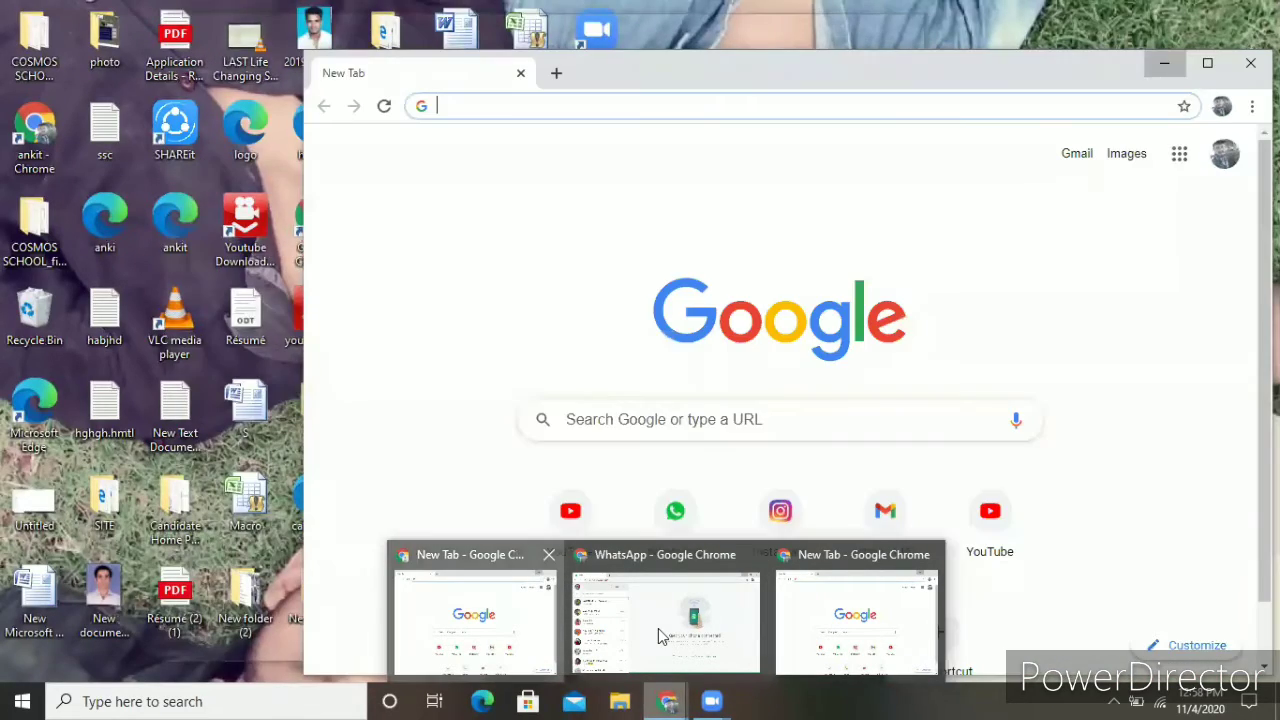
pyautogui.click(638, 435)
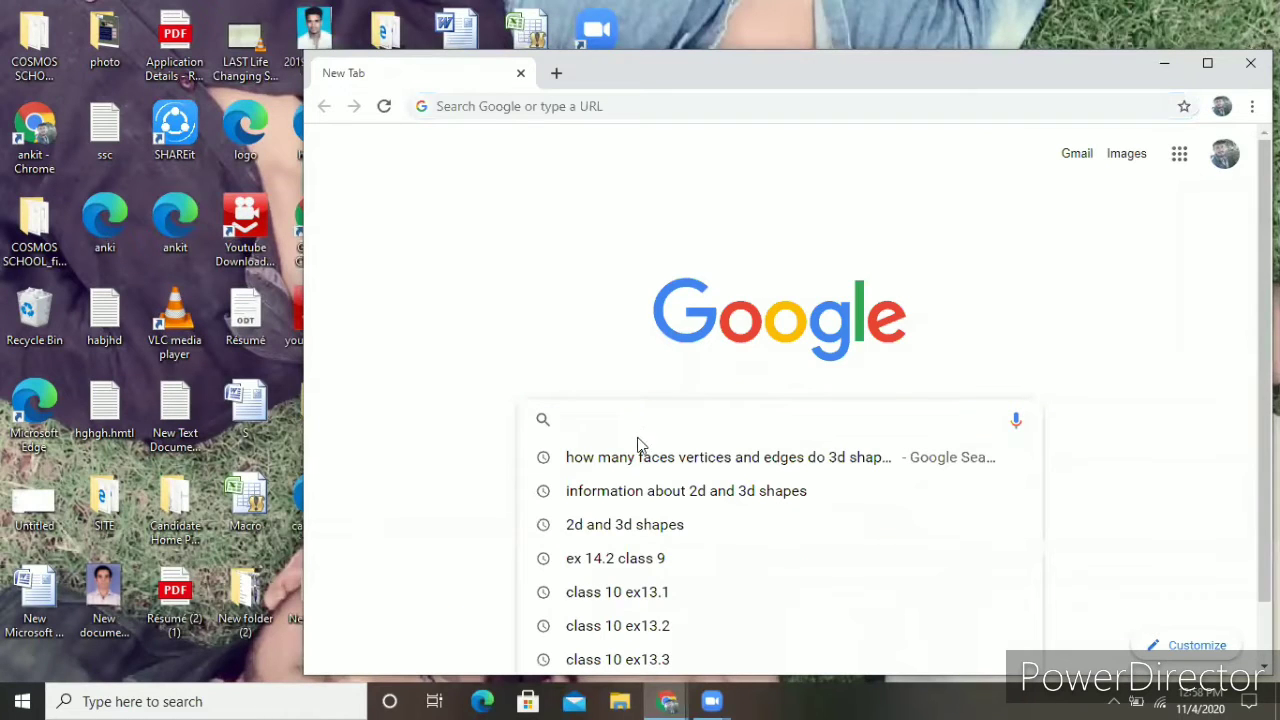
pyautogui.write('G')
pyautogui.click(639, 538)
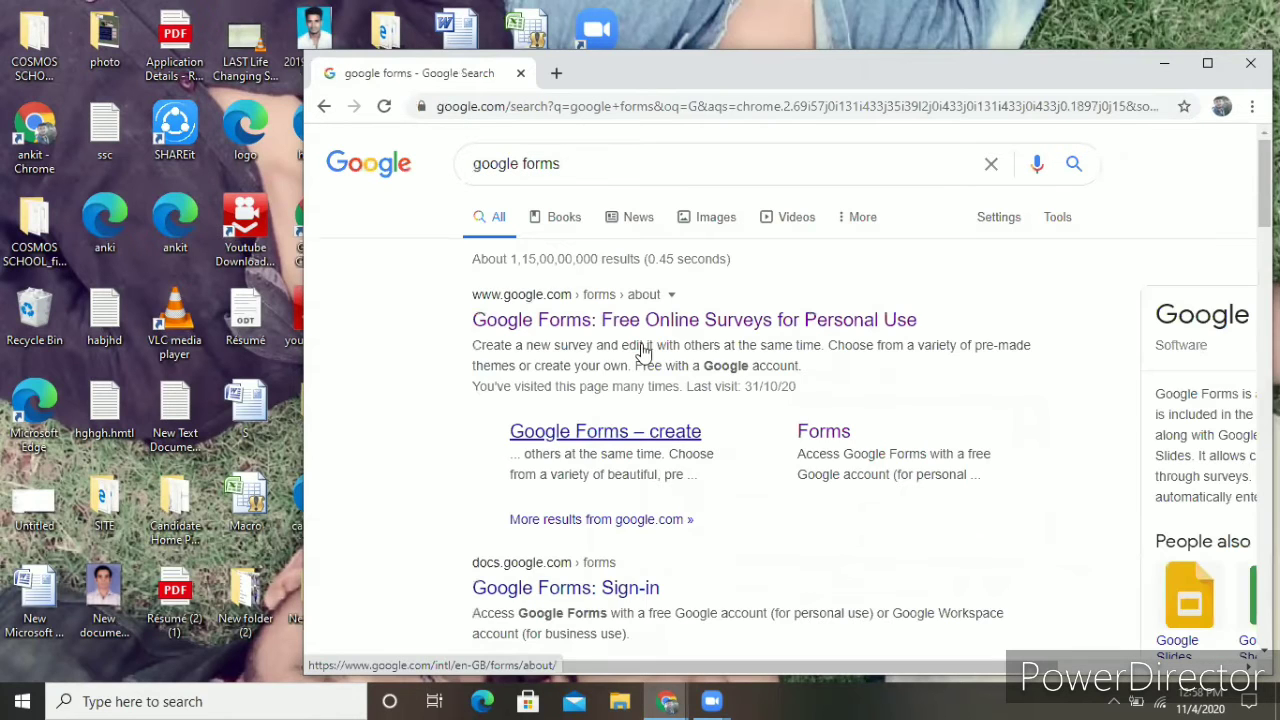
pyautogui.click(634, 316)
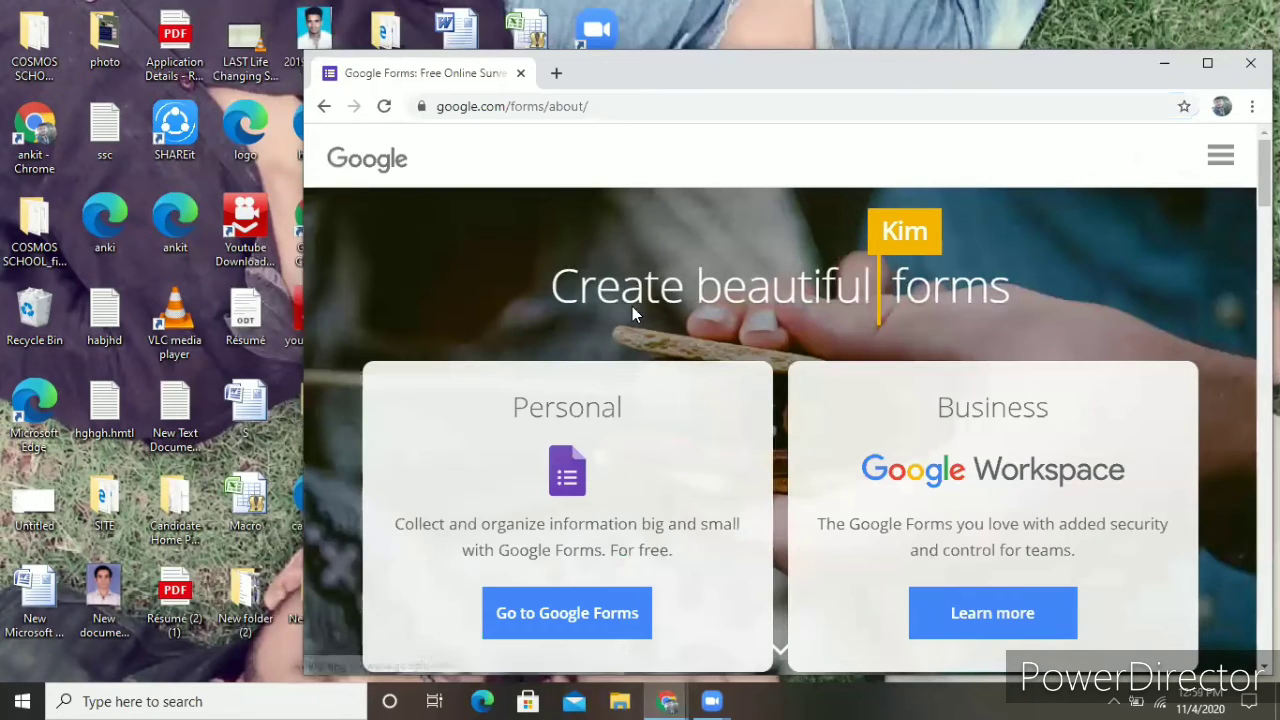
# Step: Maximize the browser window and create a new blank form in the personal version of Google Forms
pyautogui.click(1207, 63)
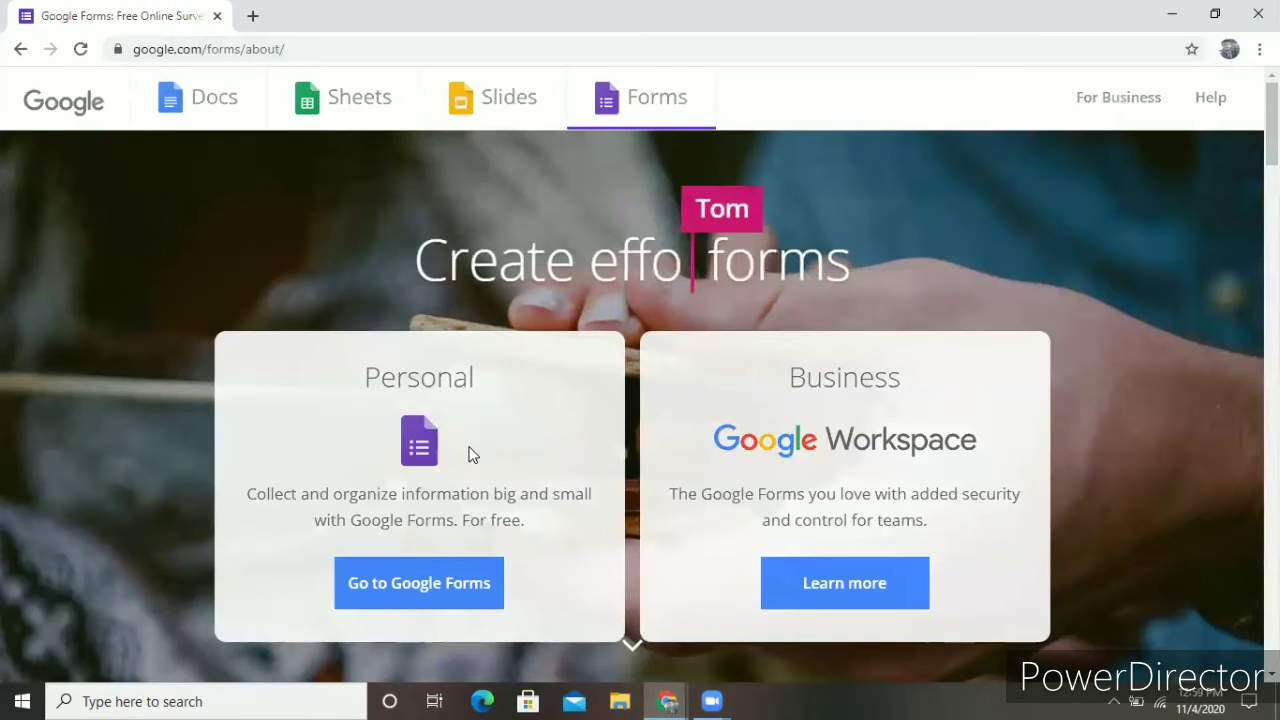
pyautogui.click(428, 589)
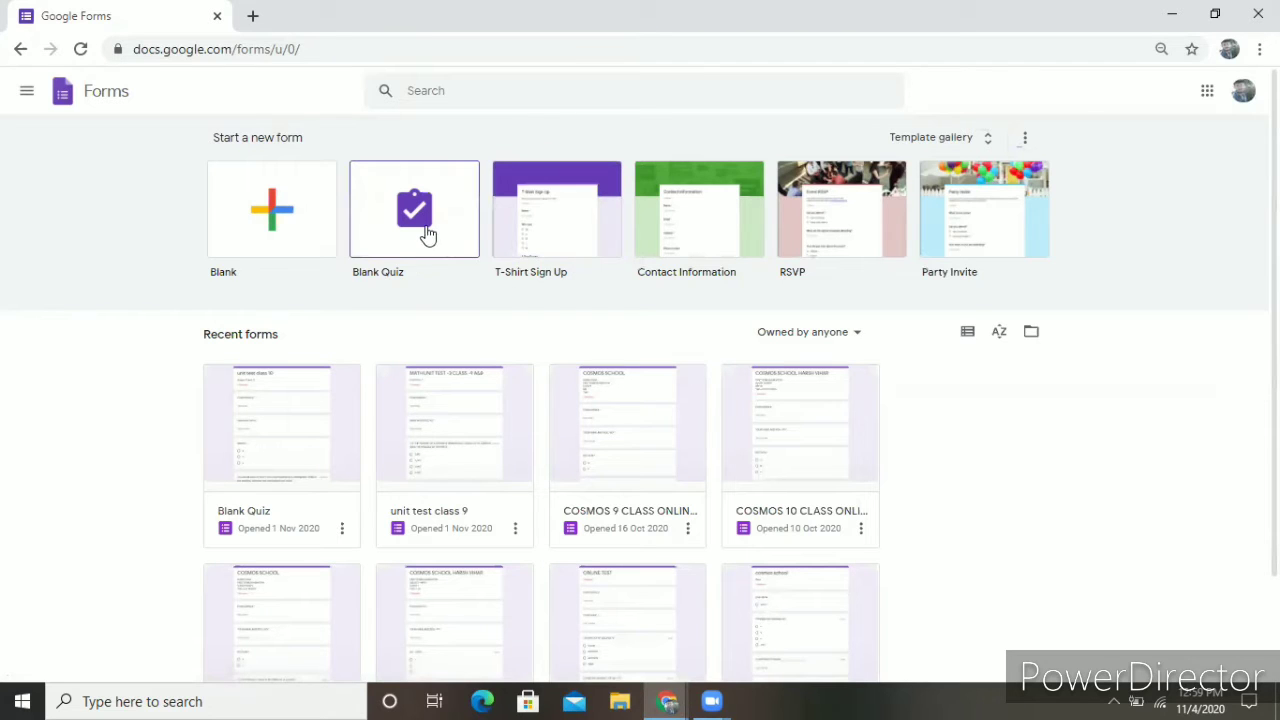
pyautogui.click(316, 228)
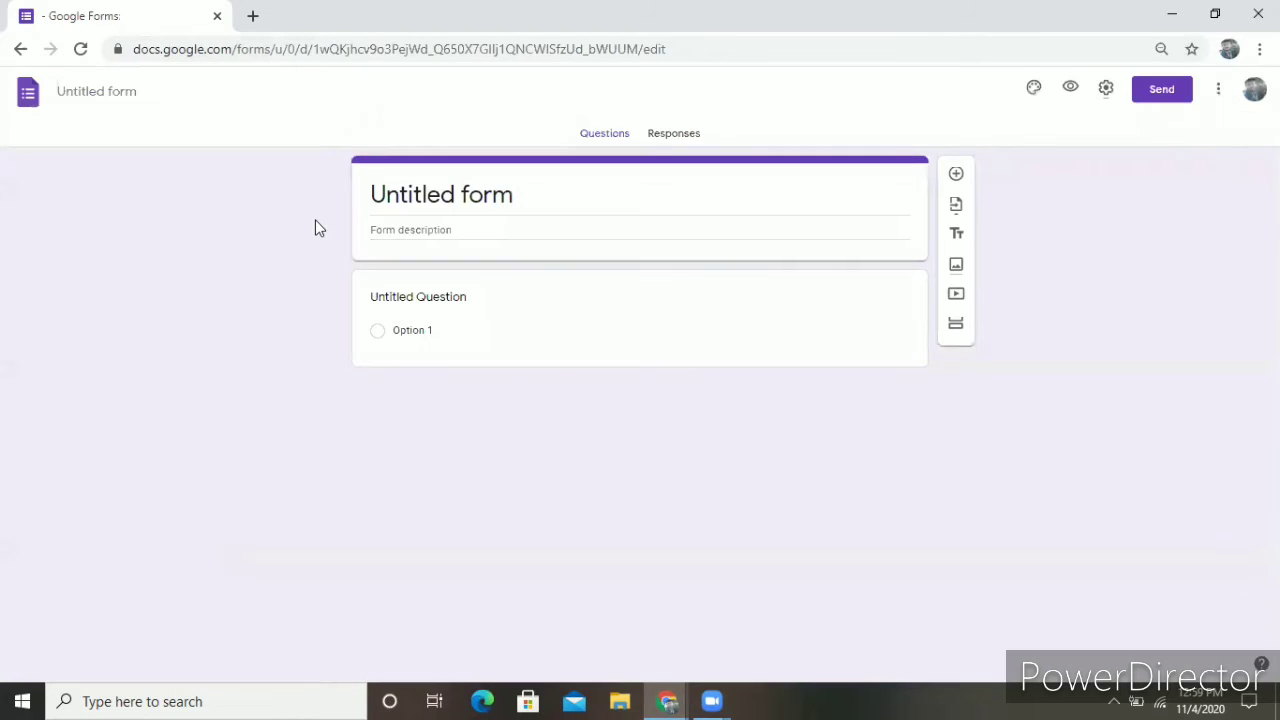
# Step: Title the form "UNIT TEST" and enter "CLASS 7 MATH" as its description
pyautogui.click(522, 193)
pyautogui.press('BackSpace')
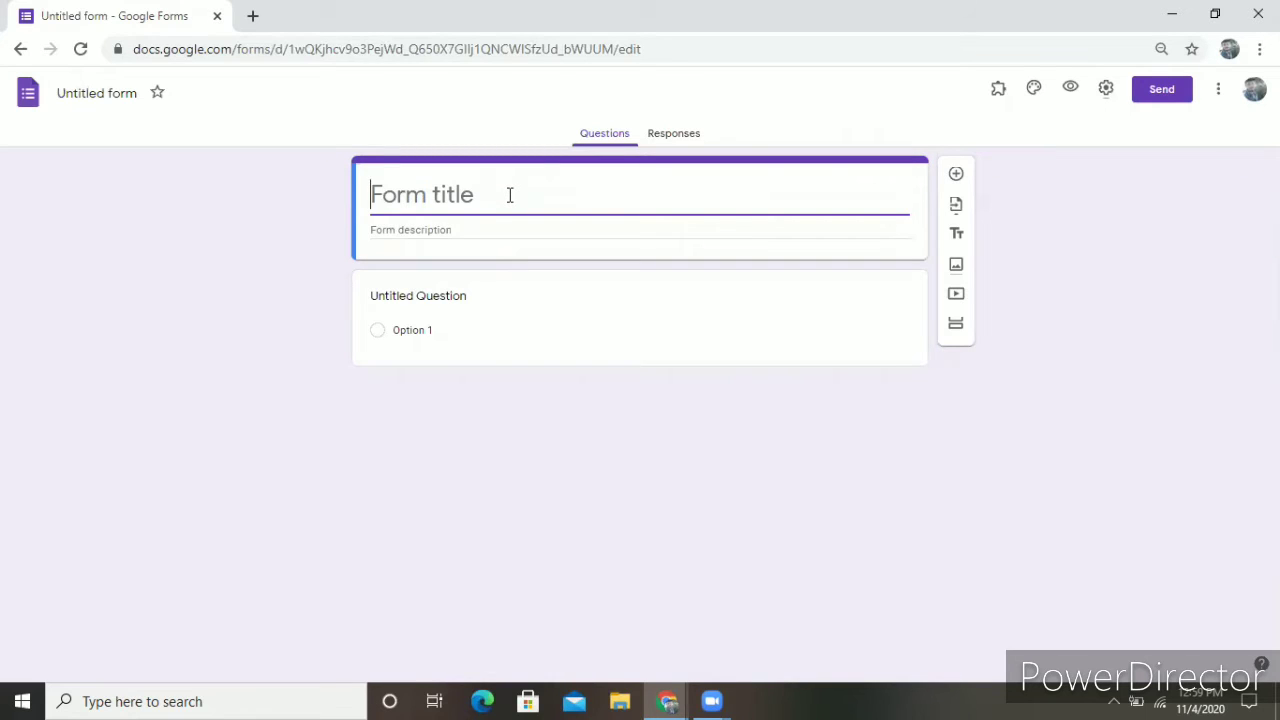
pyautogui.write('UNI')
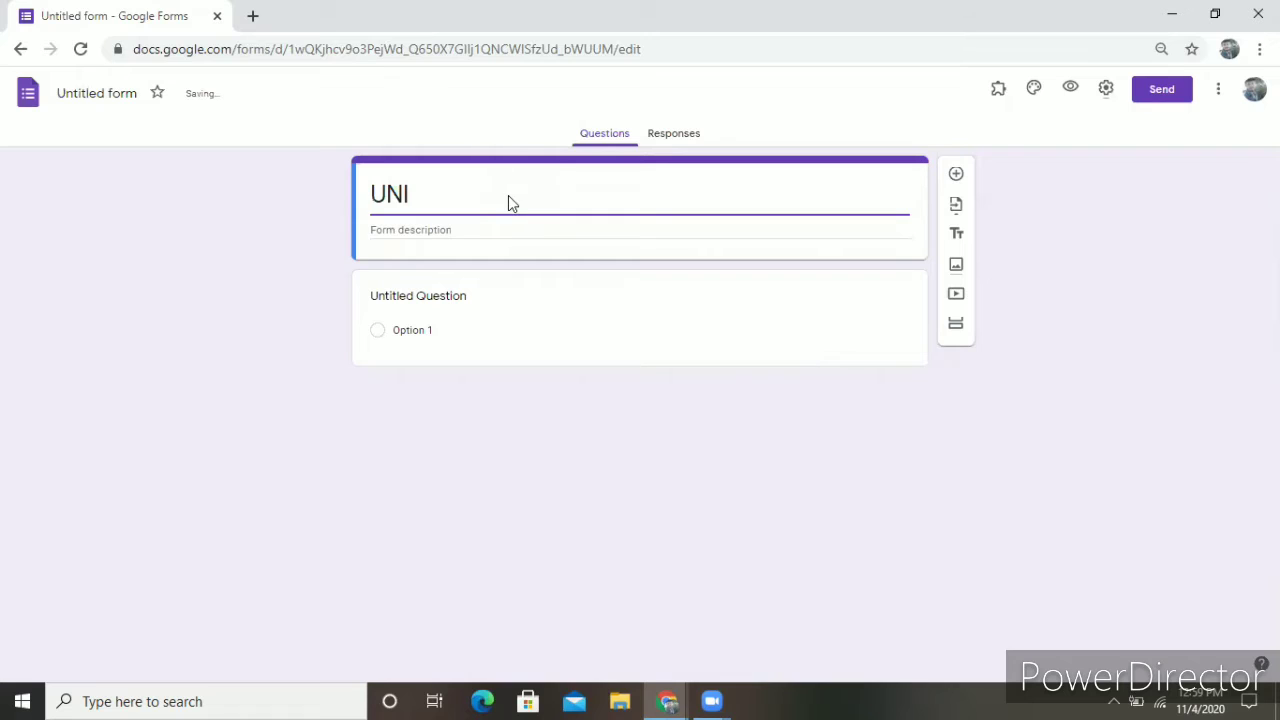
pyautogui.write('T T')
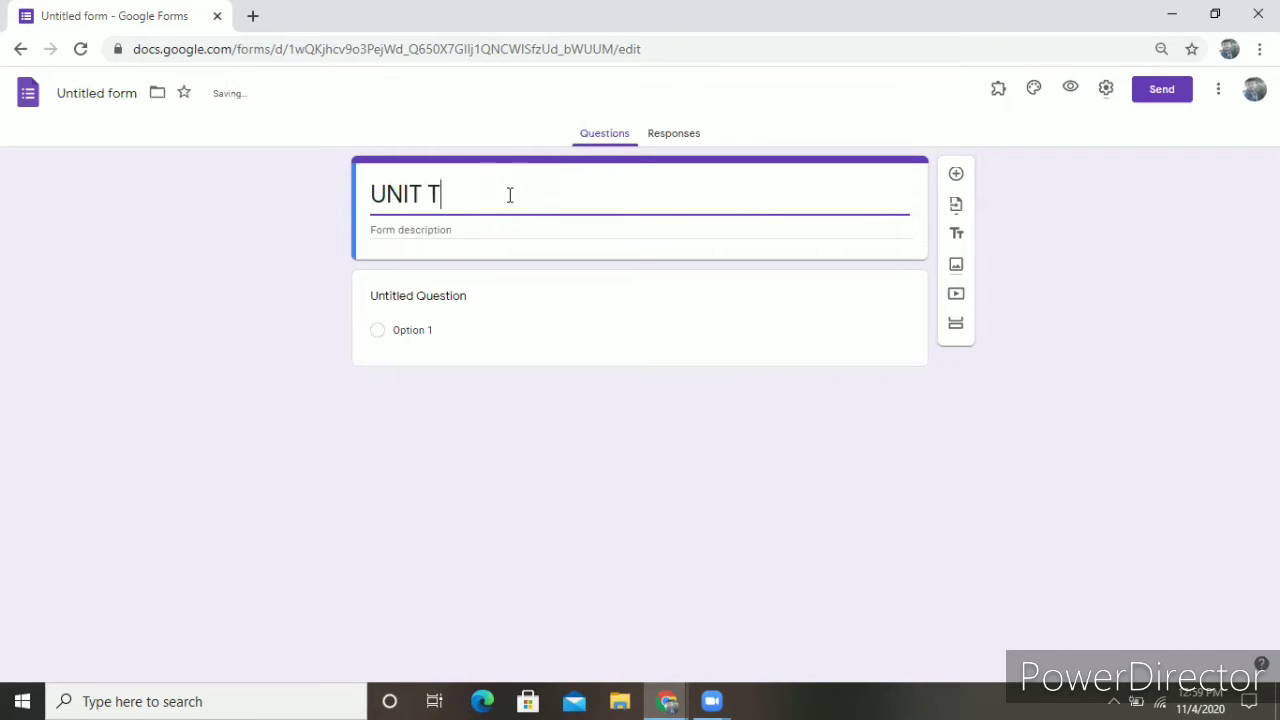
pyautogui.write('EST')
pyautogui.click(463, 226)
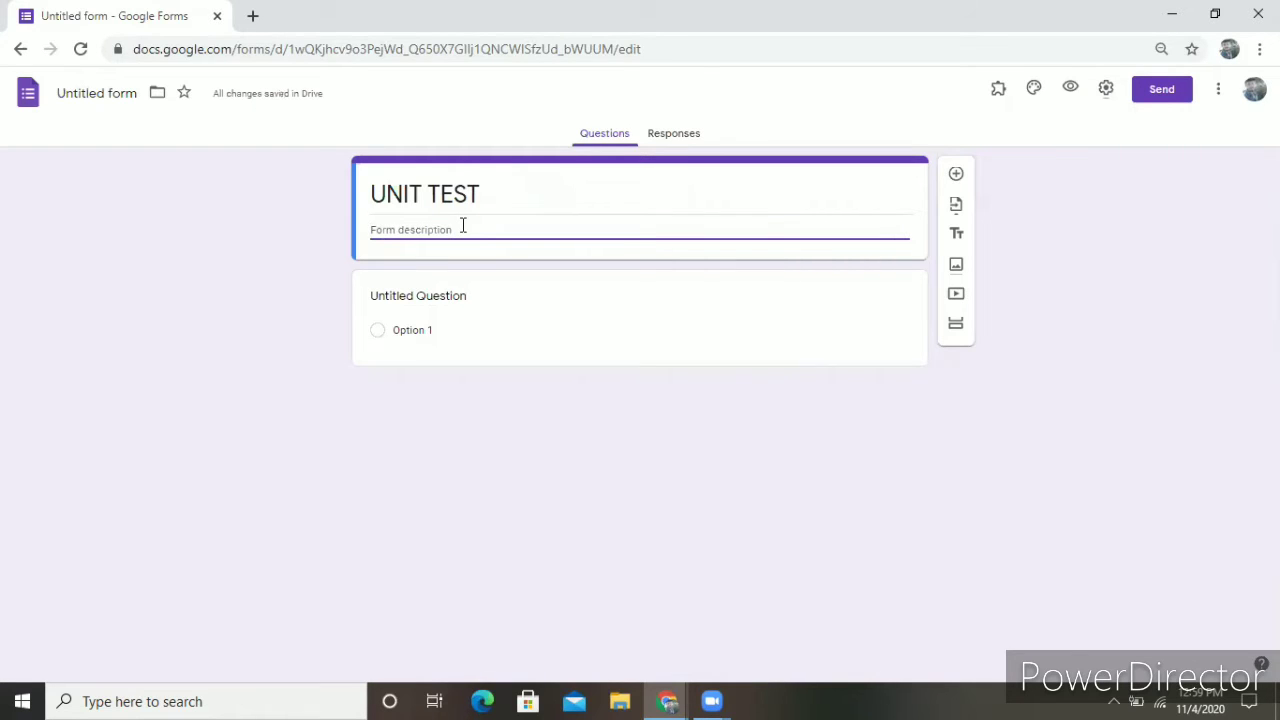
pyautogui.write('CLASS')
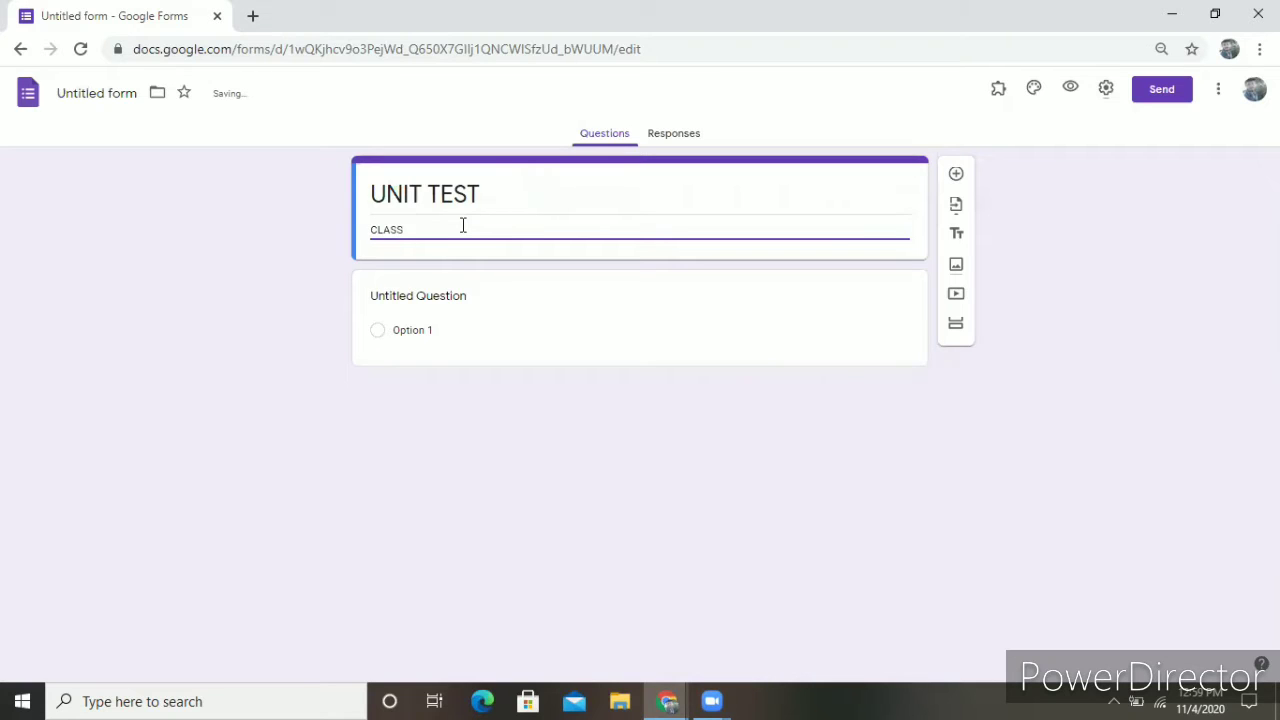
pyautogui.write(' 7 MATH')
# Step: Replace the untitled first question's text with "NAME AND ROLL NO"
pyautogui.click(482, 302)
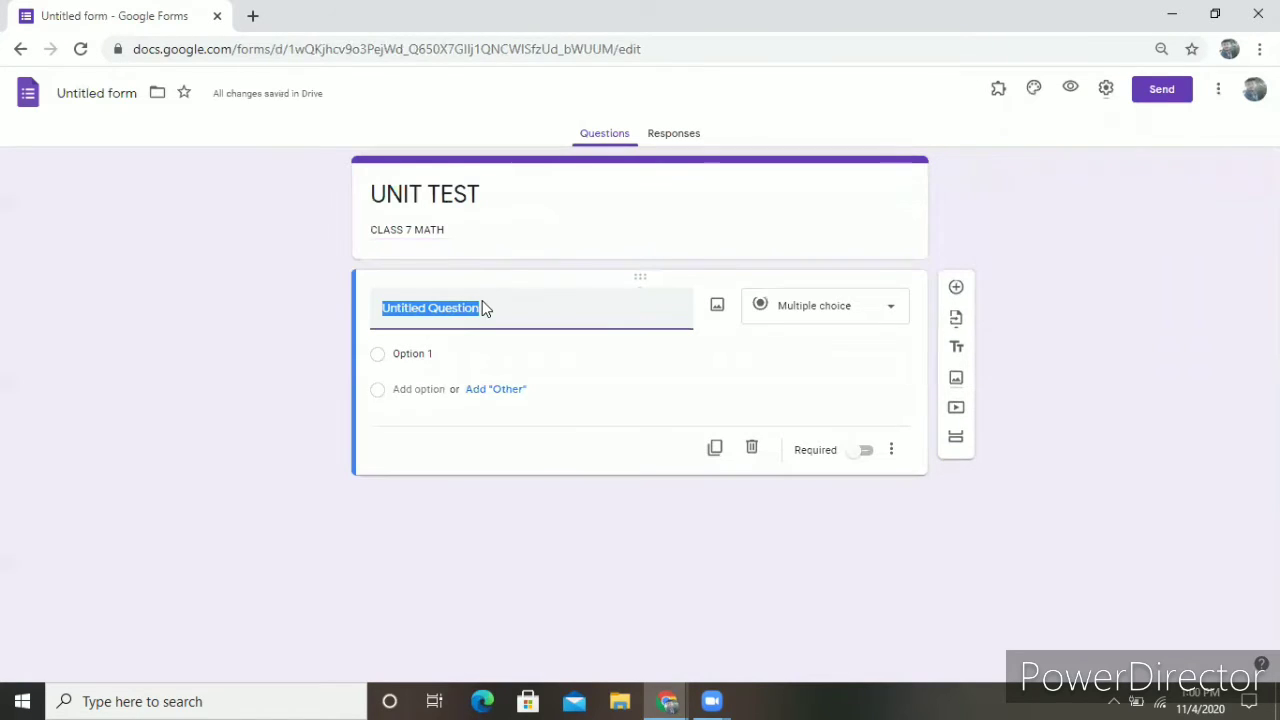
pyautogui.doubleClick(504, 309)
pyautogui.click(893, 310)
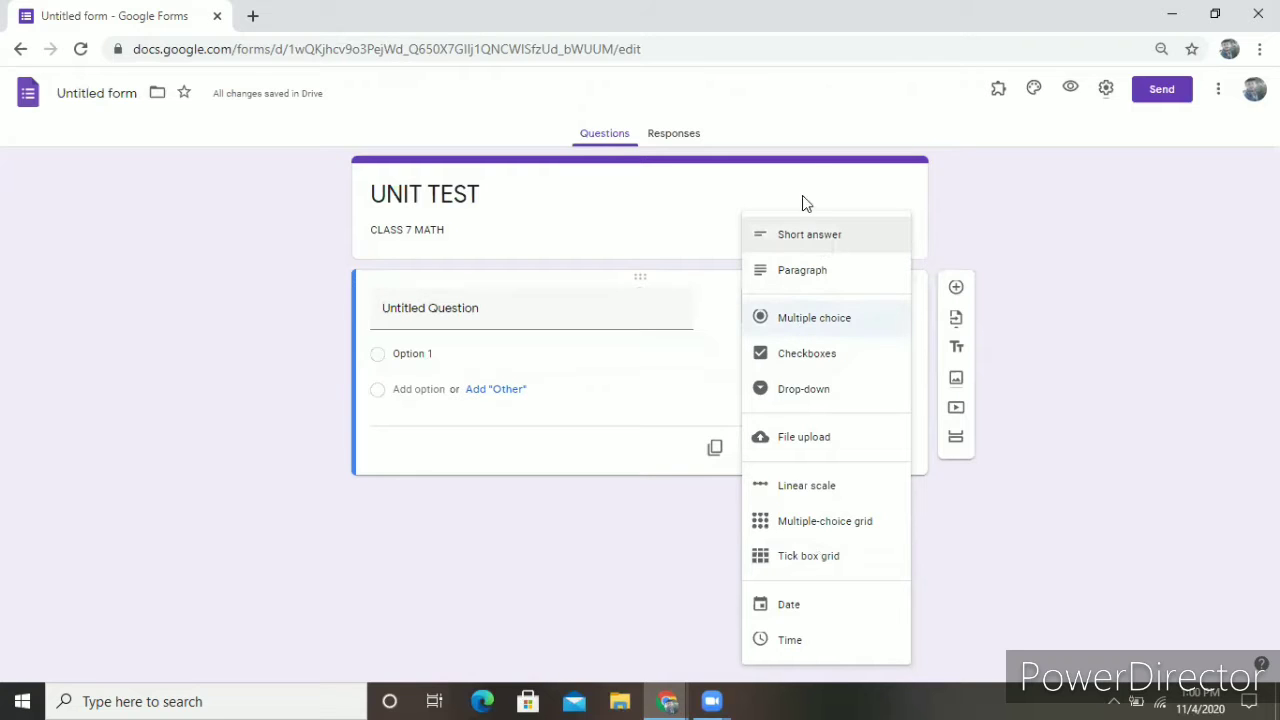
pyautogui.click(497, 311)
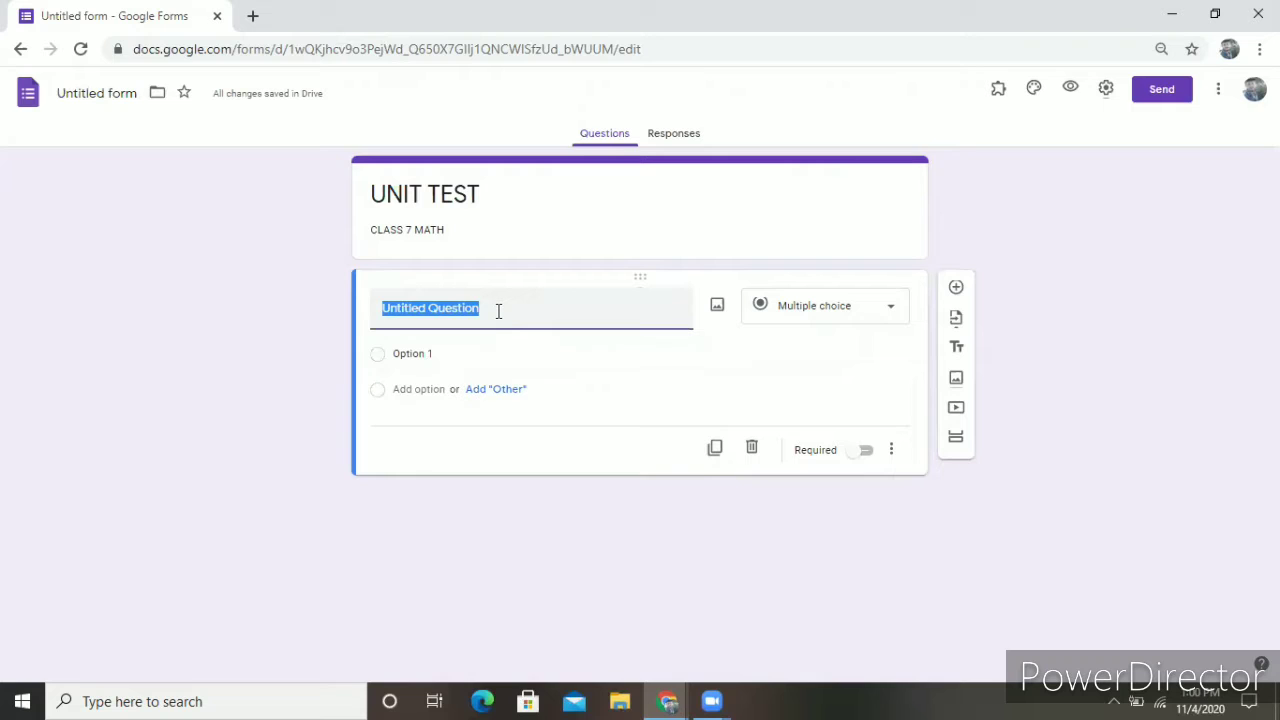
pyautogui.write('N')
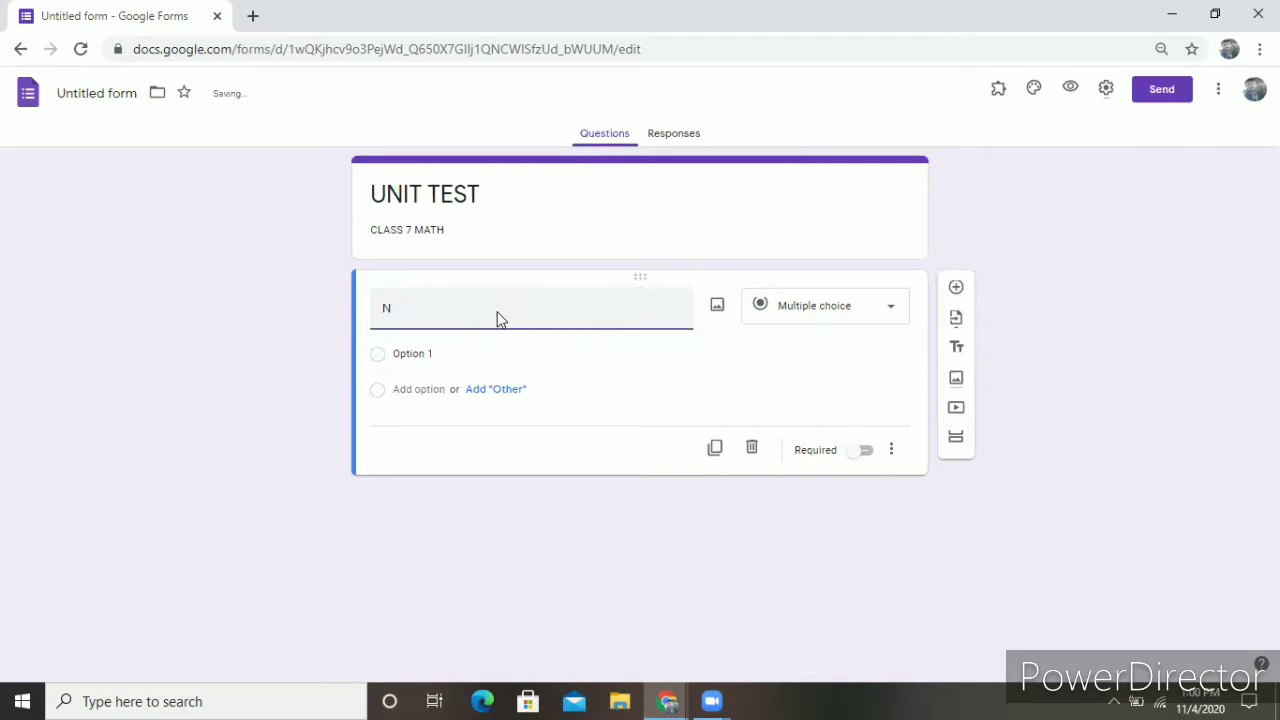
pyautogui.write('AME AND ROLL ')
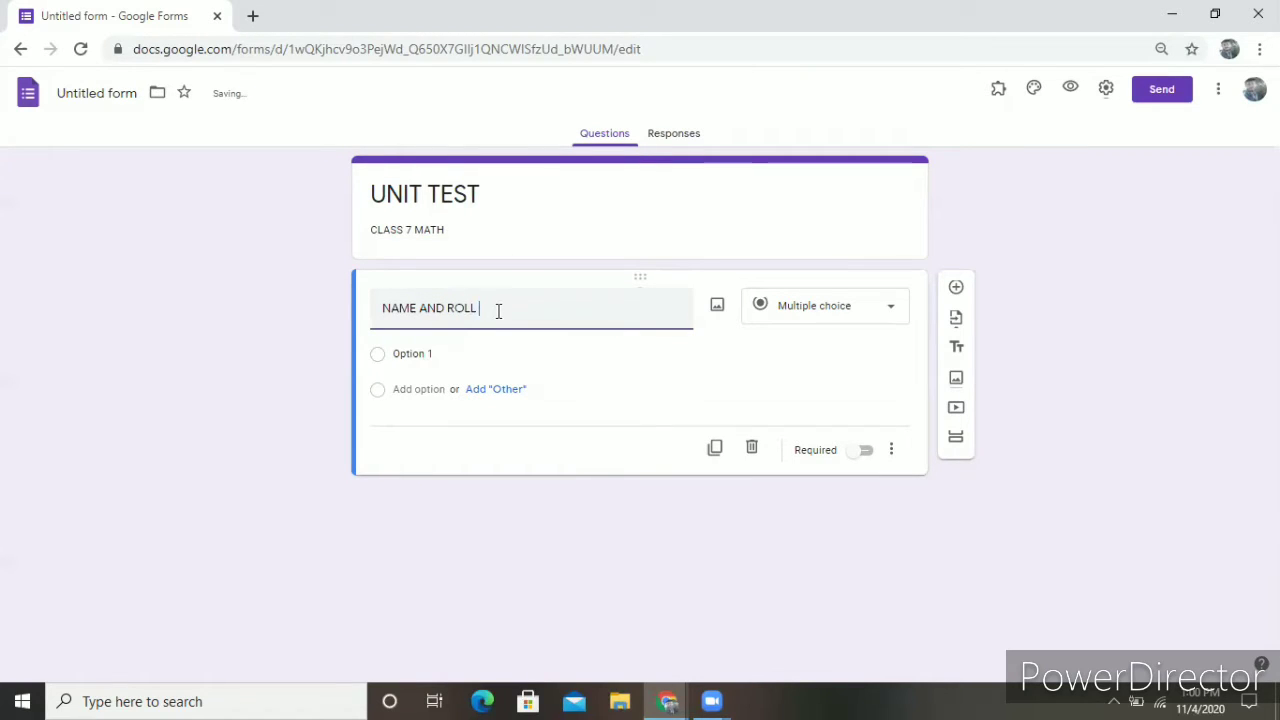
pyautogui.write('NO')
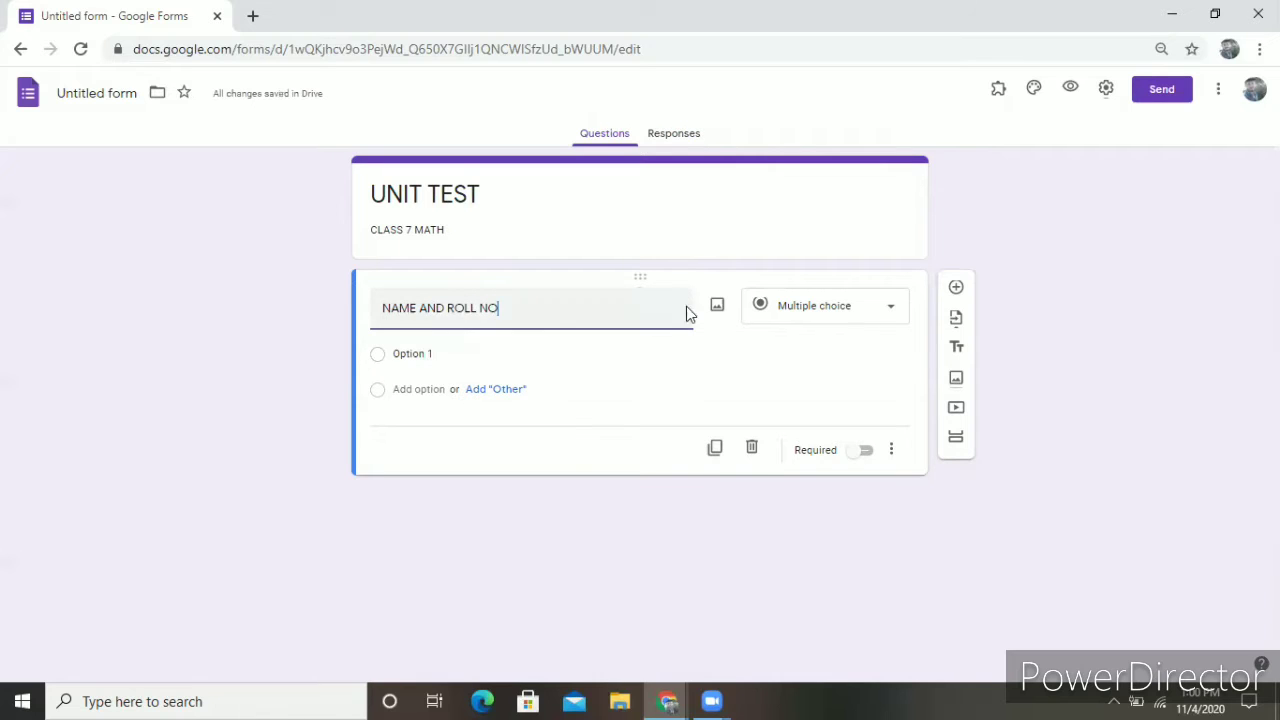
# Step: Change the "NAME AND ROLL NO" question to the Short answer type and make it required
pyautogui.click(892, 310)
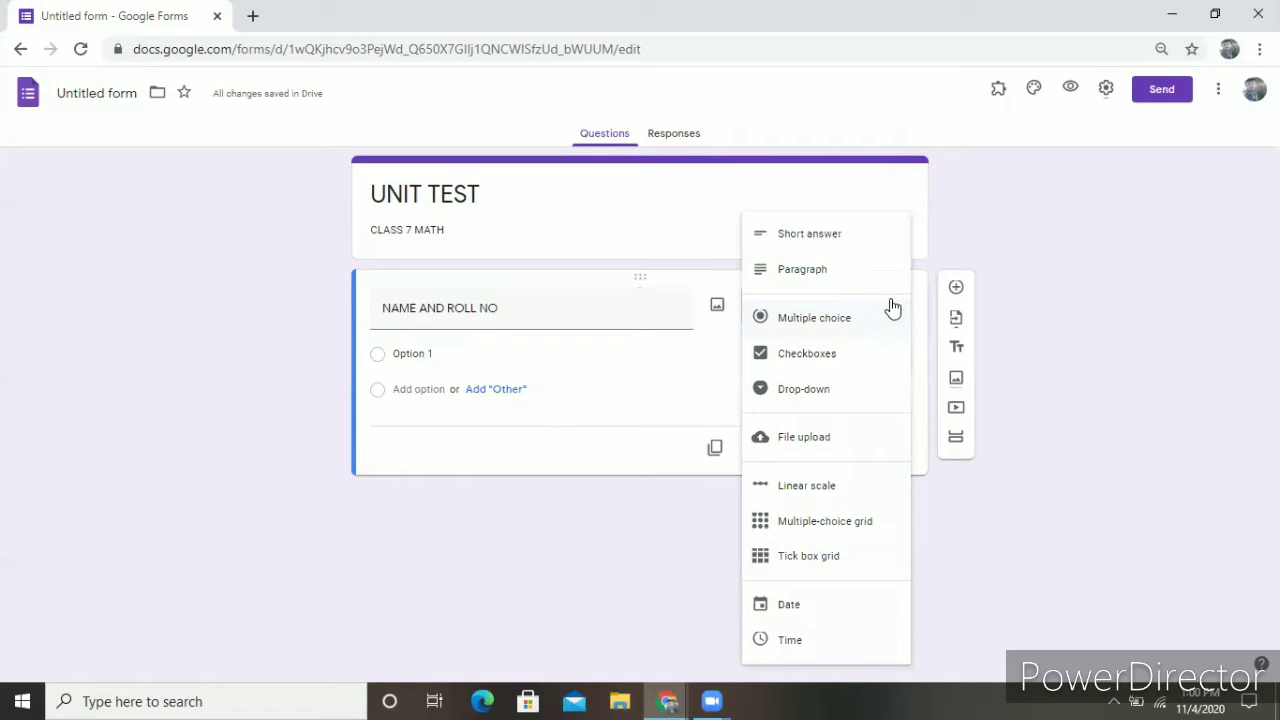
pyautogui.click(855, 237)
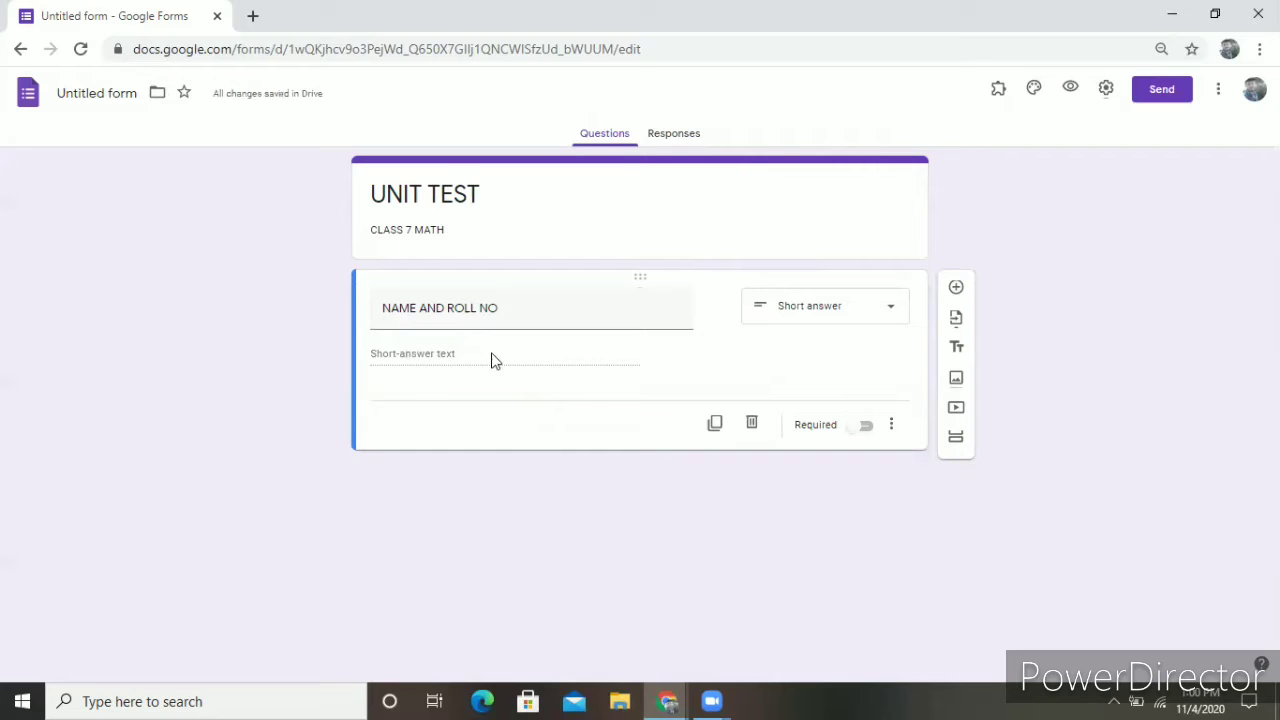
pyautogui.click(859, 432)
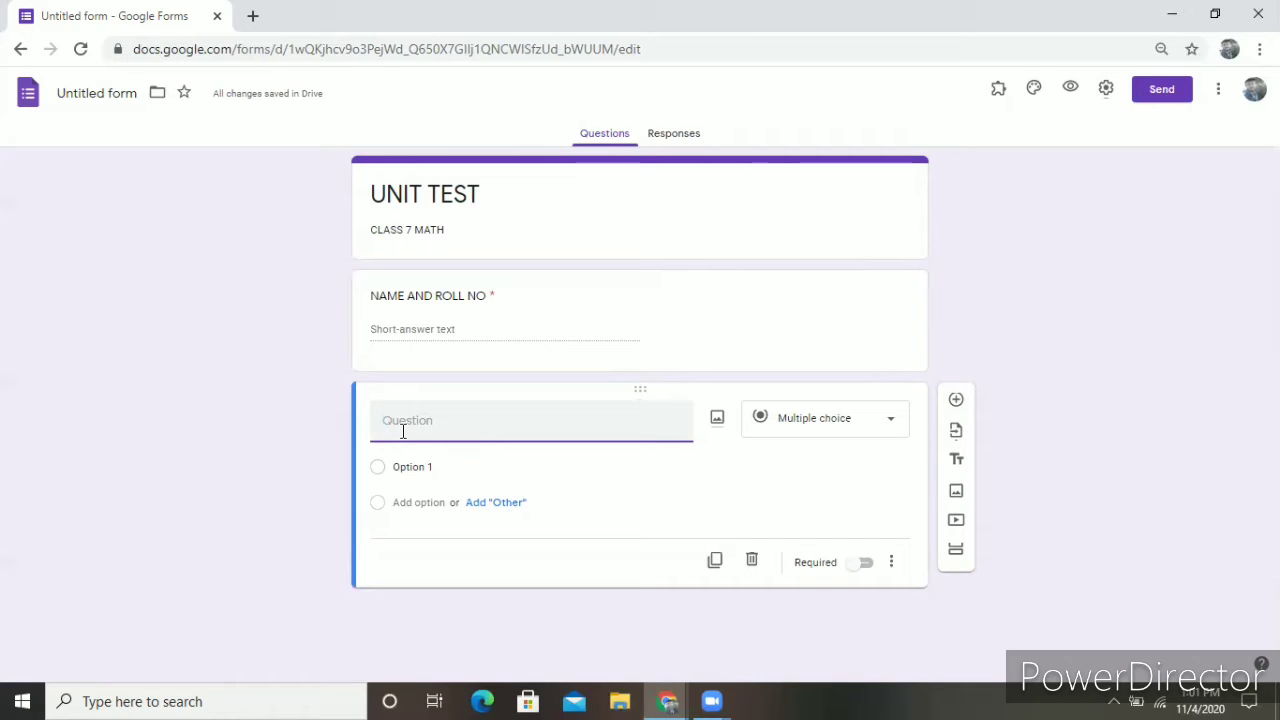
# Step: Enter "THE COST OF 5 PEN IS RS 10 WHAT IS THE COST OF 10 PEN" as the second question's text
pyautogui.write('THE COST')
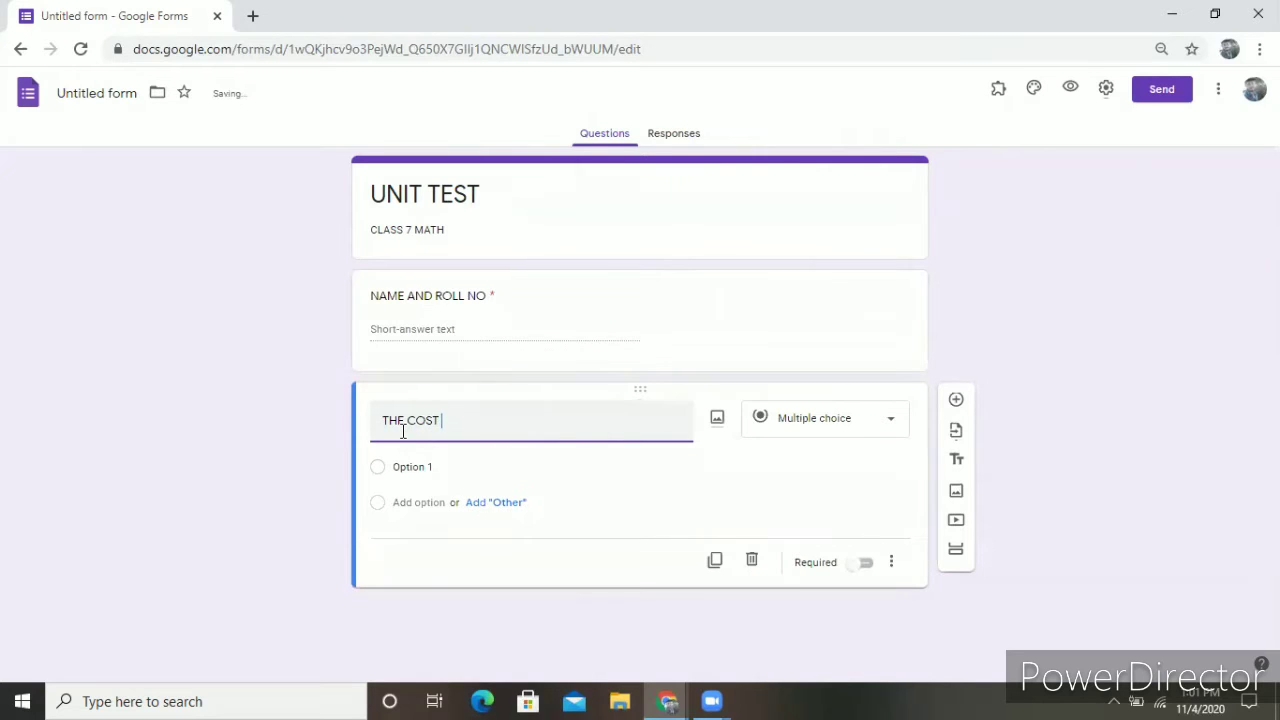
pyautogui.write(' OF')
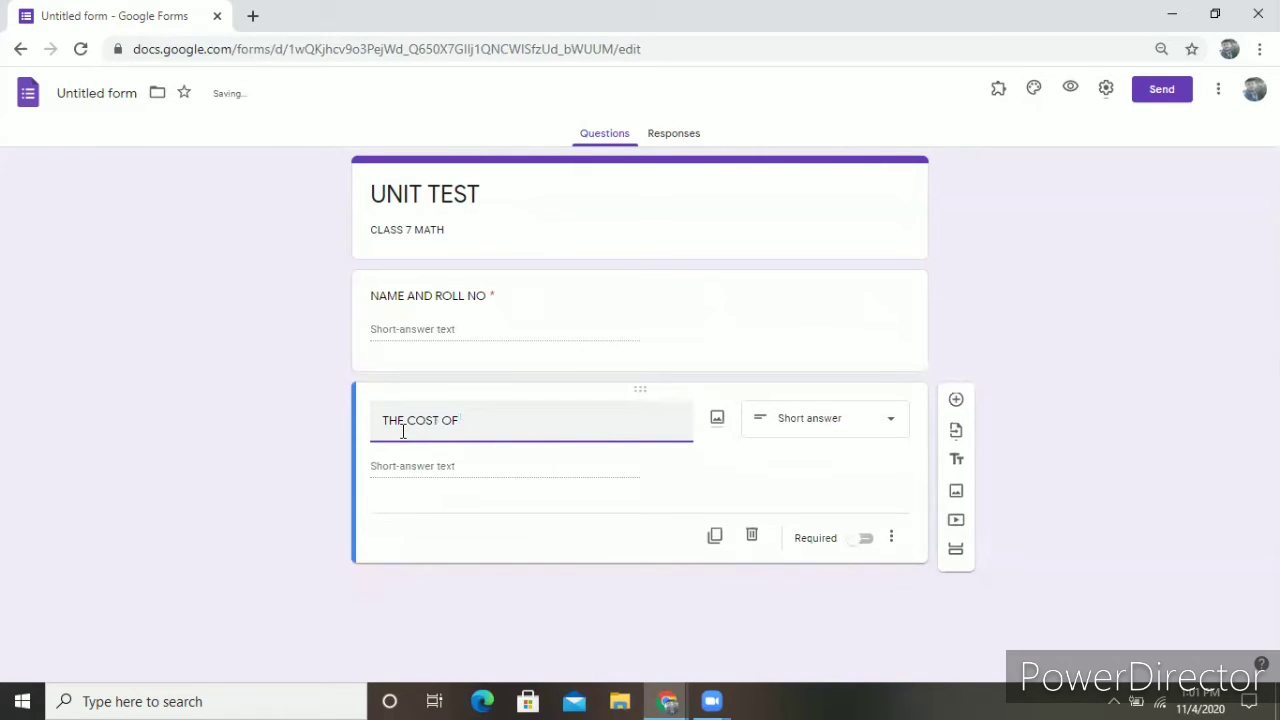
pyautogui.write(' 5 PEN IS RS 10')
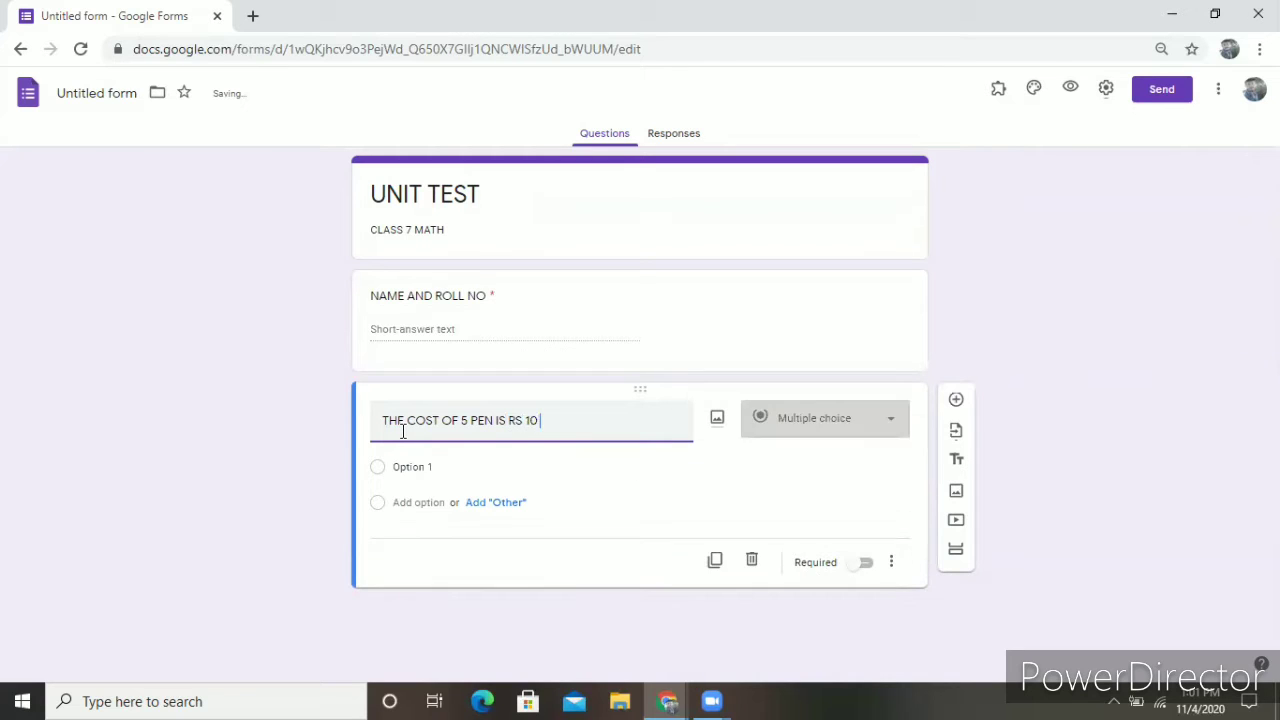
pyautogui.write(' WHAY')
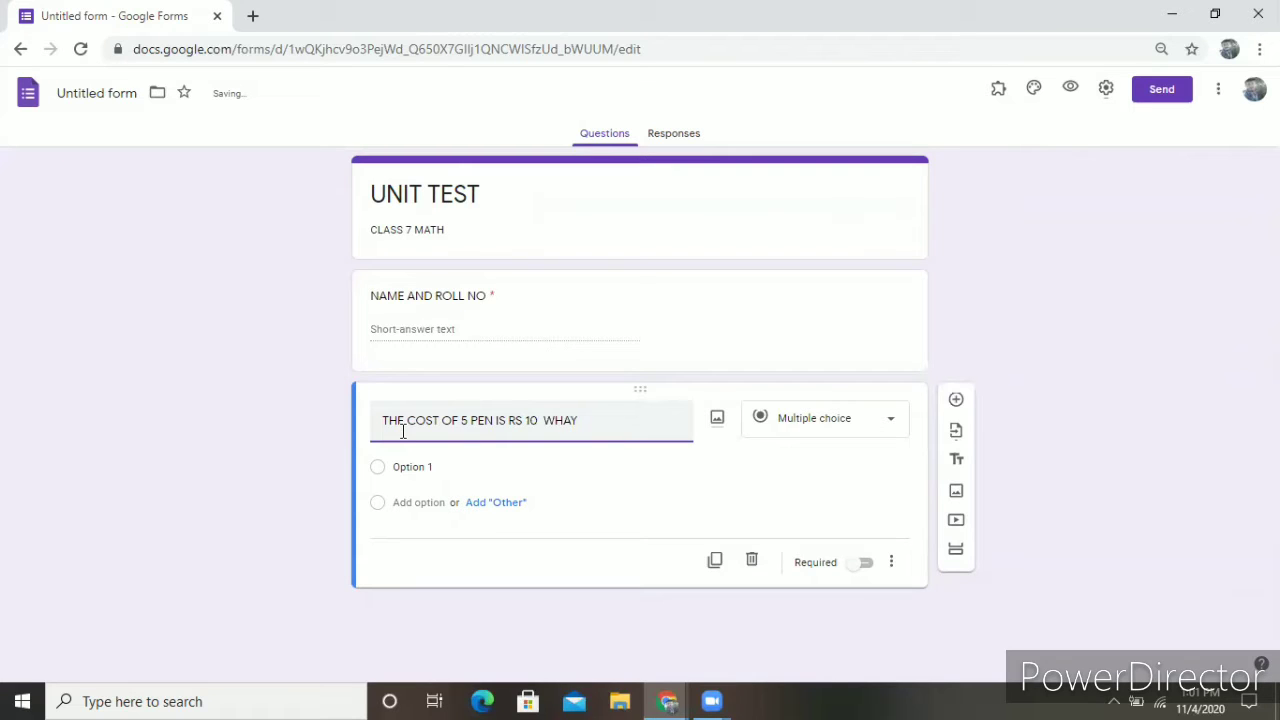
pyautogui.write('T IS THE COST OF 10')
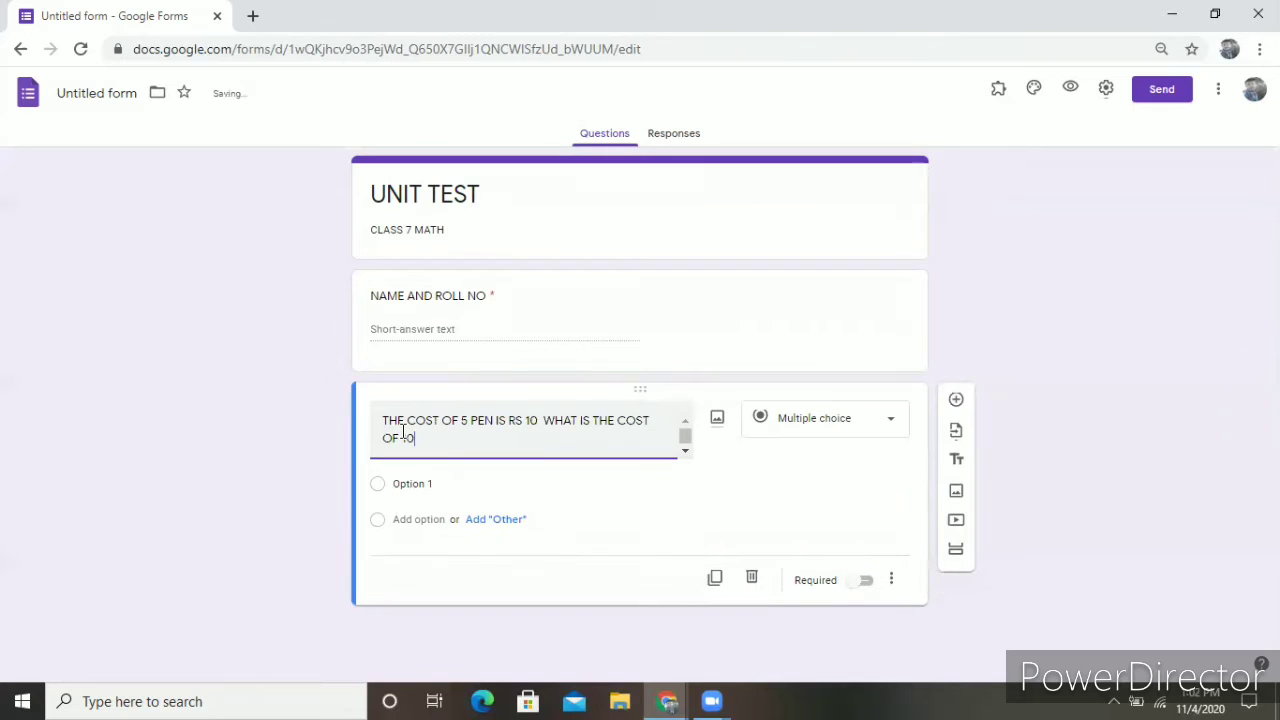
pyautogui.write(' PEN')
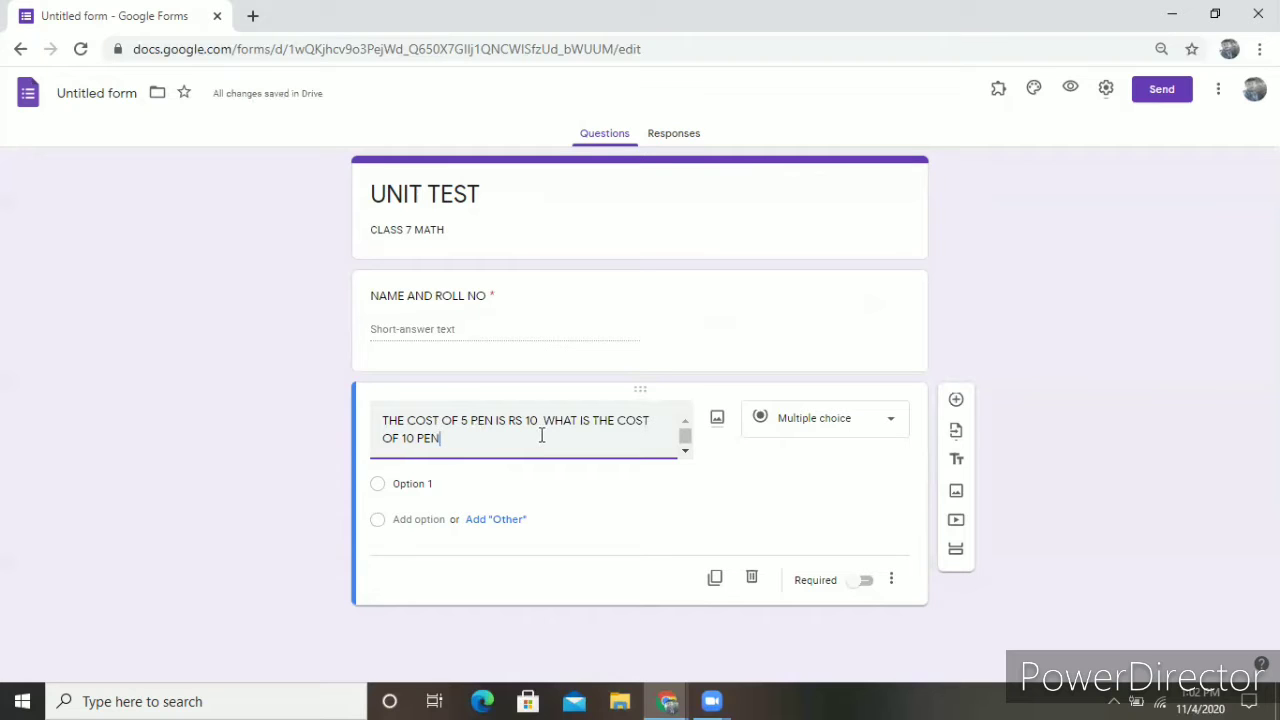
# Step: Give the pen cost question four multiple-choice options: 2, 20, 10 and NONE
pyautogui.click(446, 482)
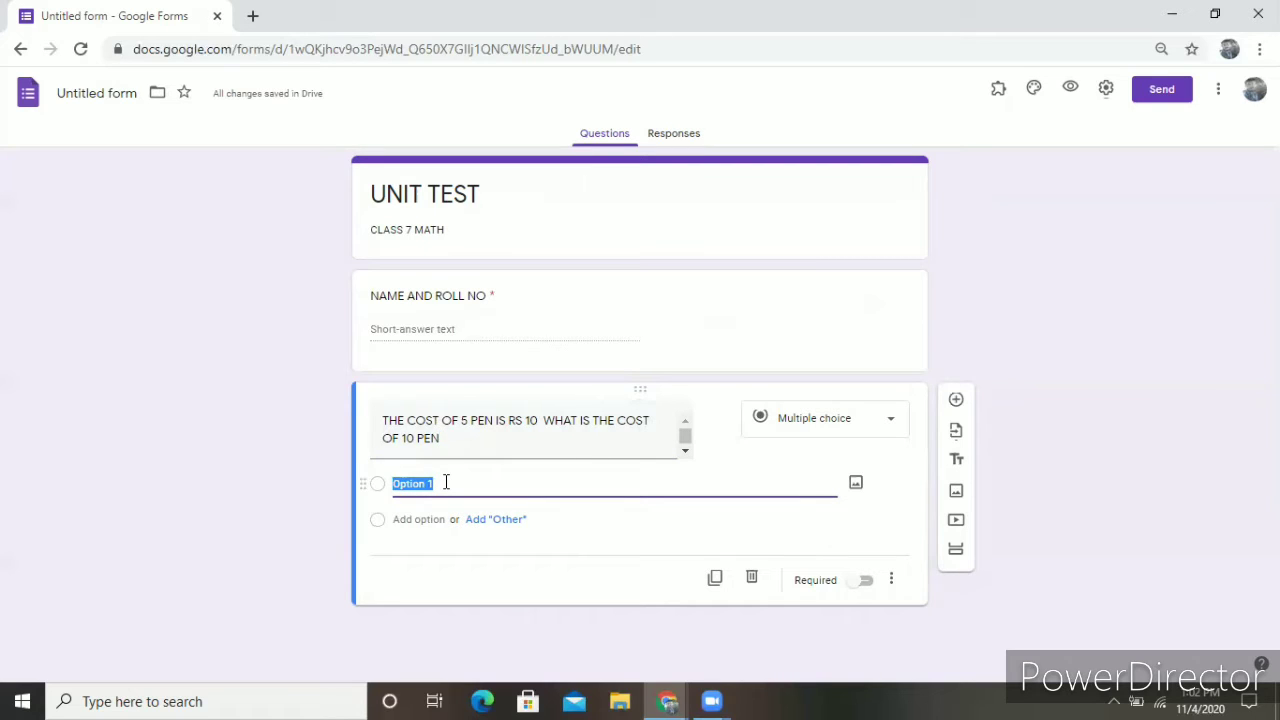
pyautogui.write('2')
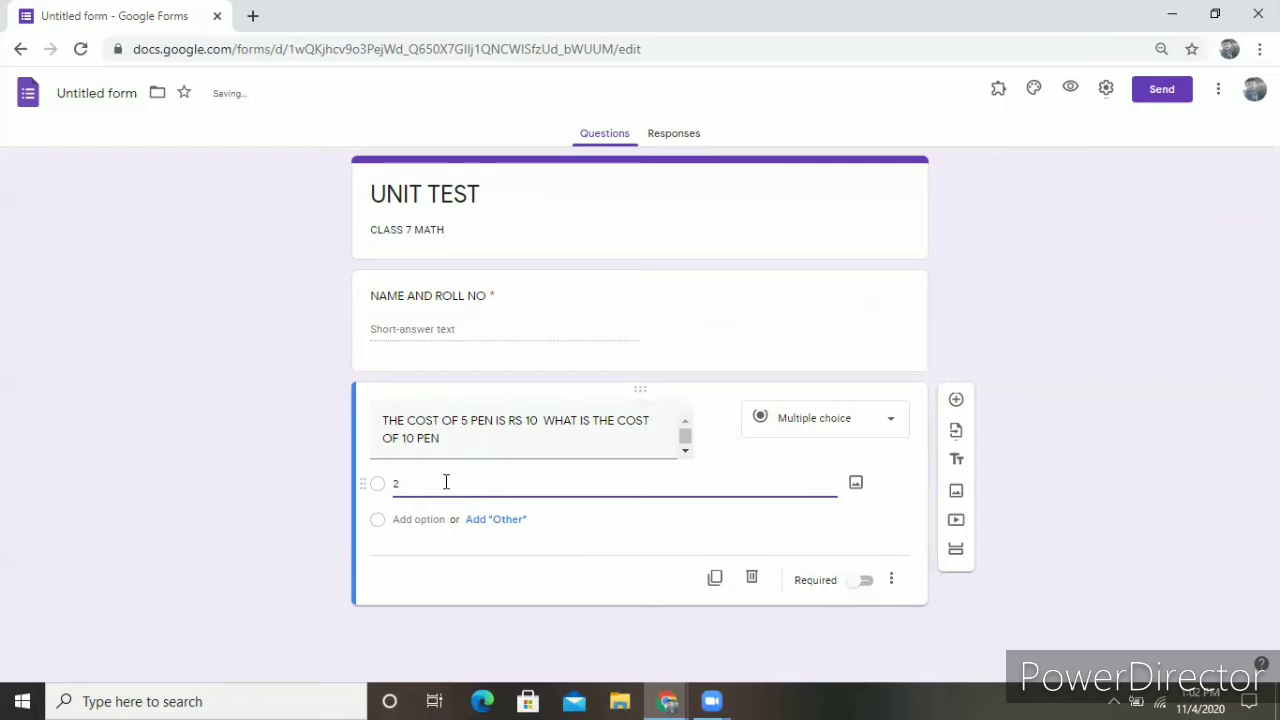
pyautogui.press('Return')
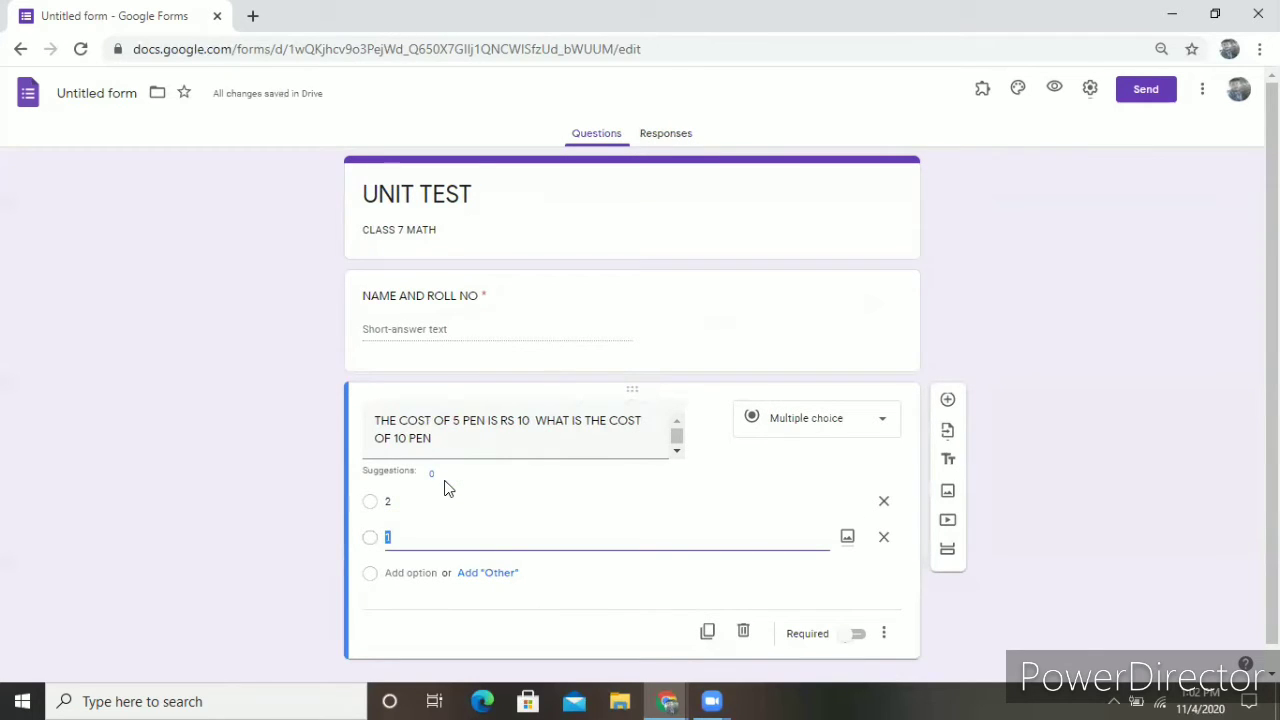
pyautogui.write('20')
pyautogui.press('Return')
pyautogui.write('10')
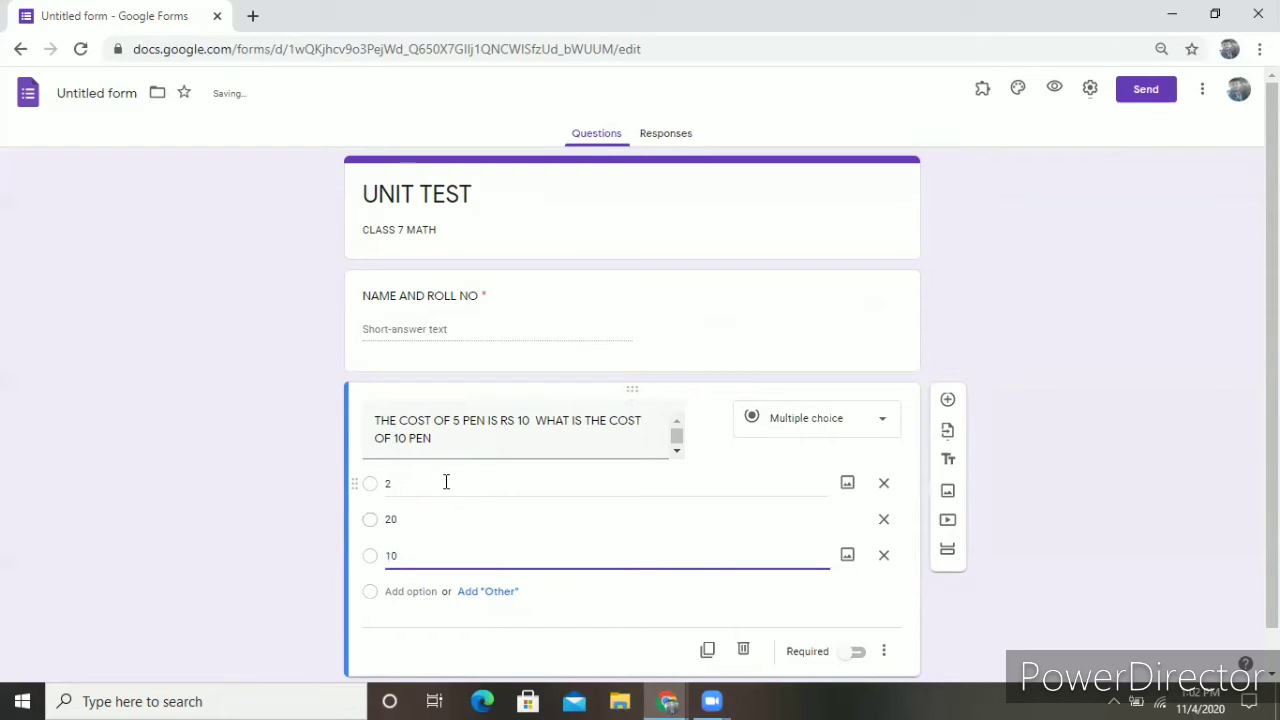
pyautogui.press('Up')
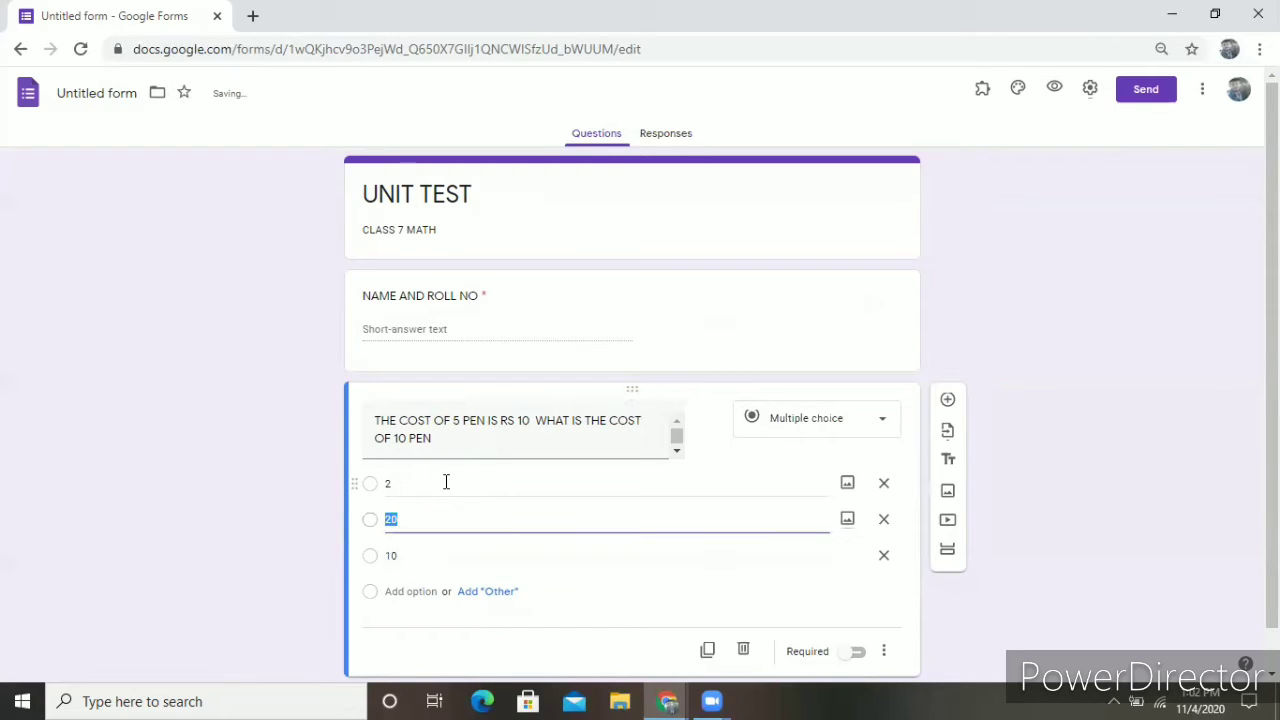
pyautogui.click(433, 592)
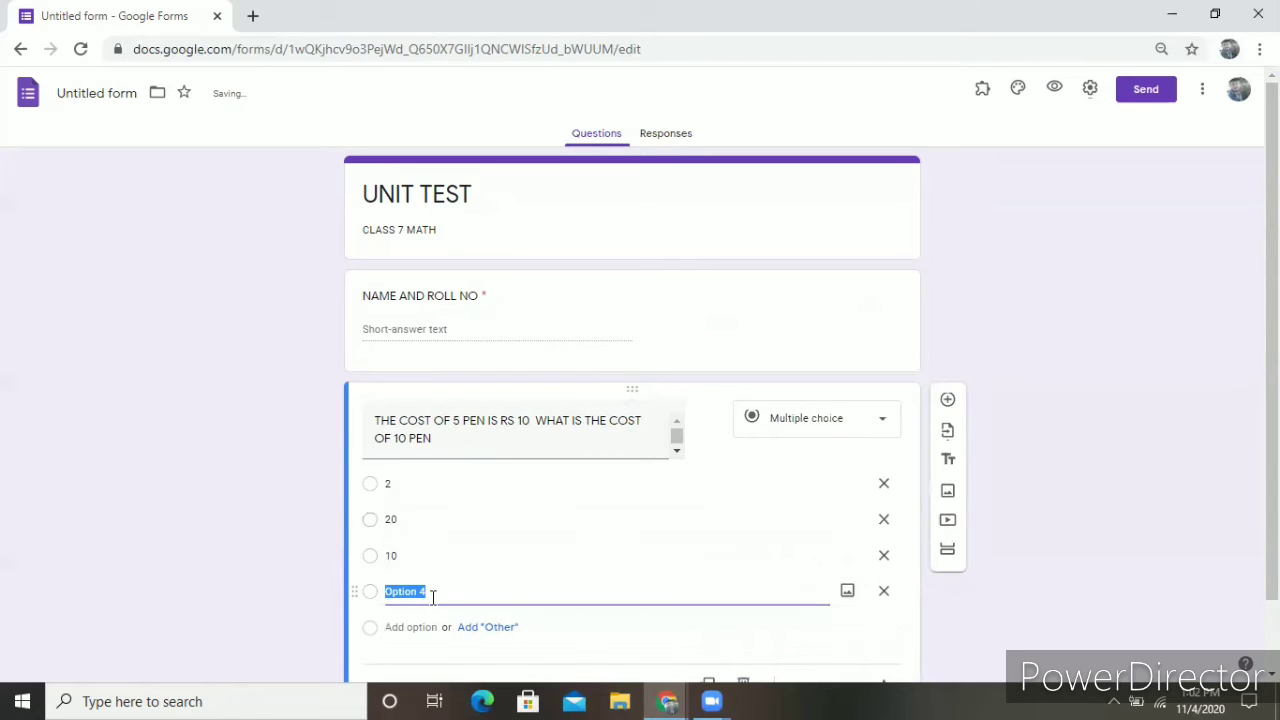
pyautogui.write('M')
pyautogui.write('NONE')
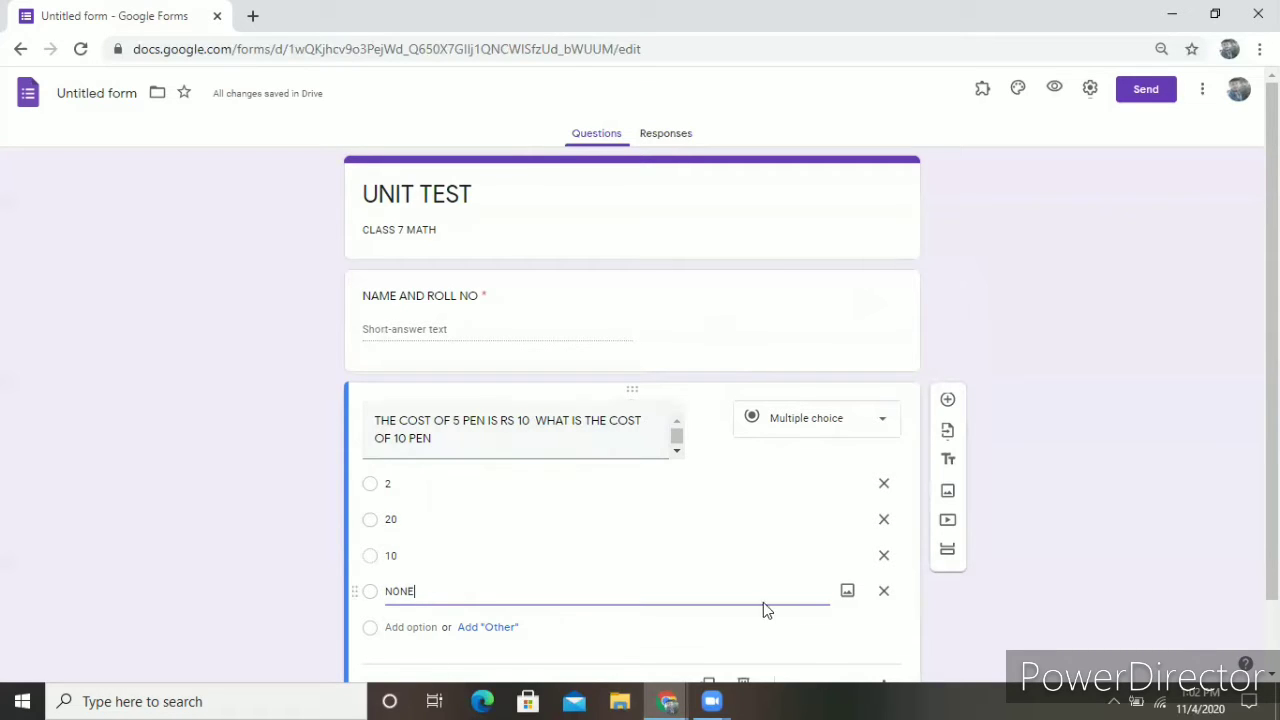
pyautogui.scroll(-1, 632, 595)
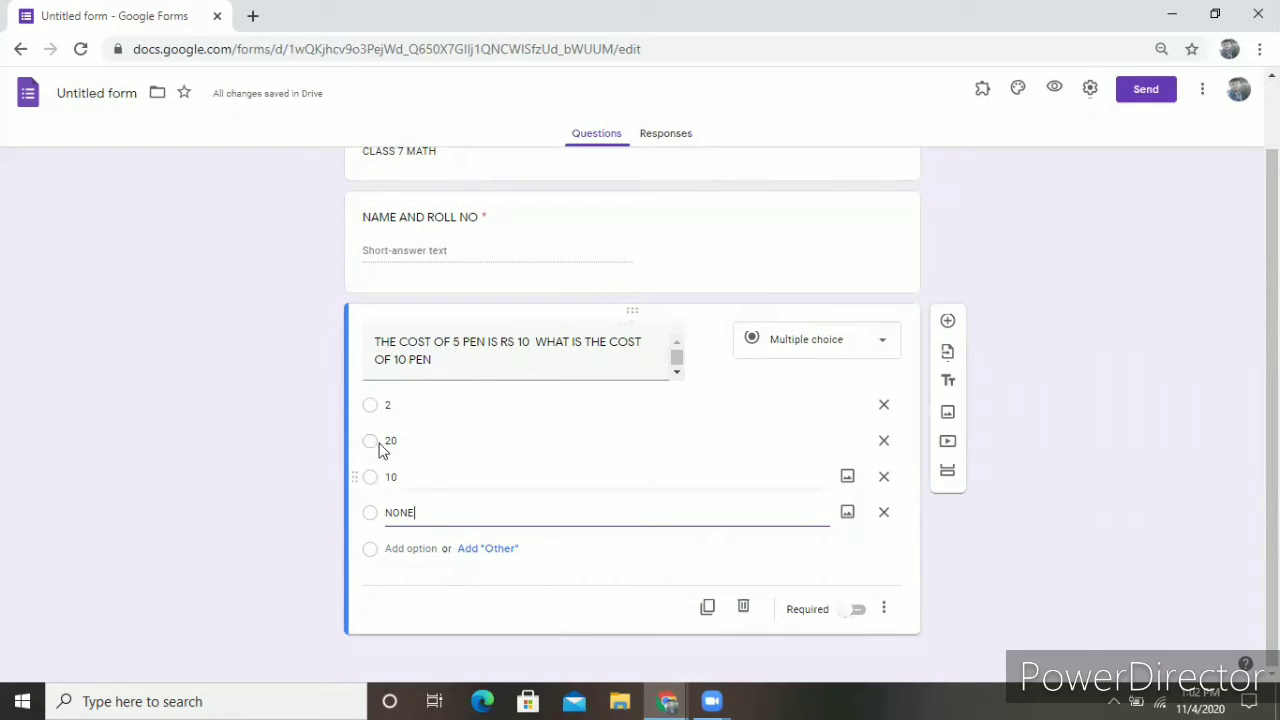
# Step: Keep the pen cost question as Multiple choice and add a new blank question below it
pyautogui.click(393, 590)
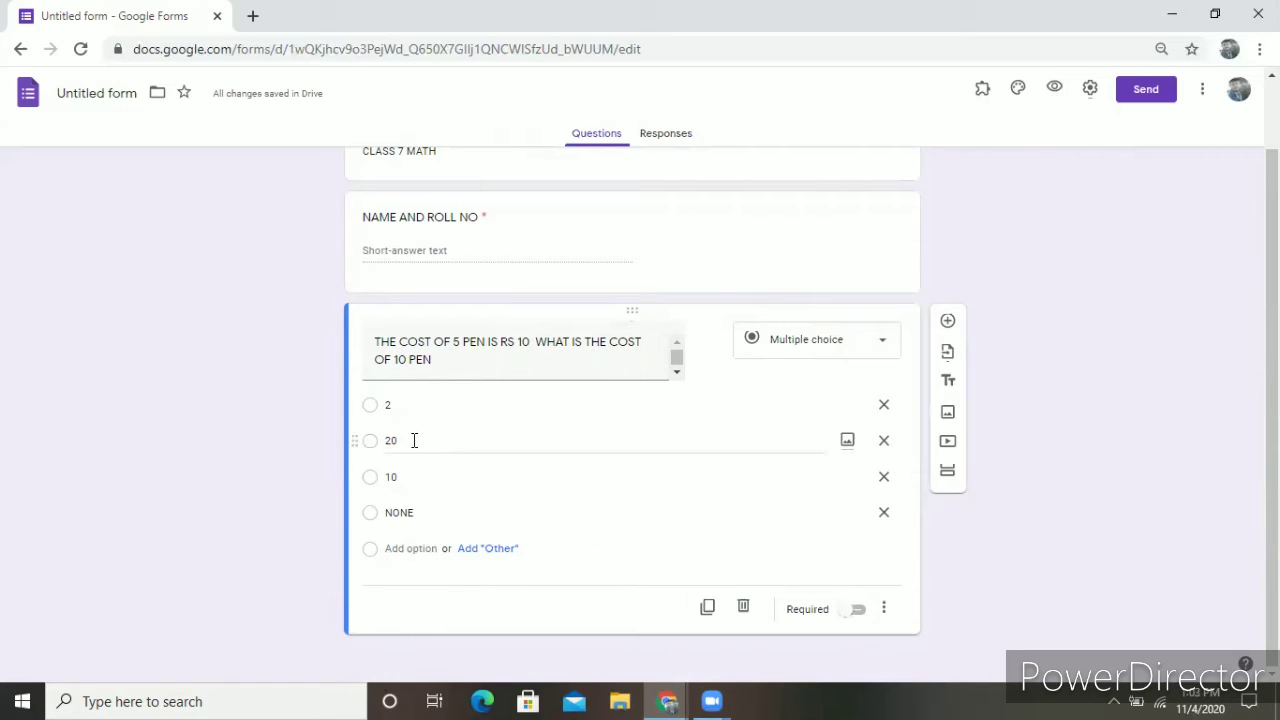
pyautogui.click(373, 450)
pyautogui.click(884, 347)
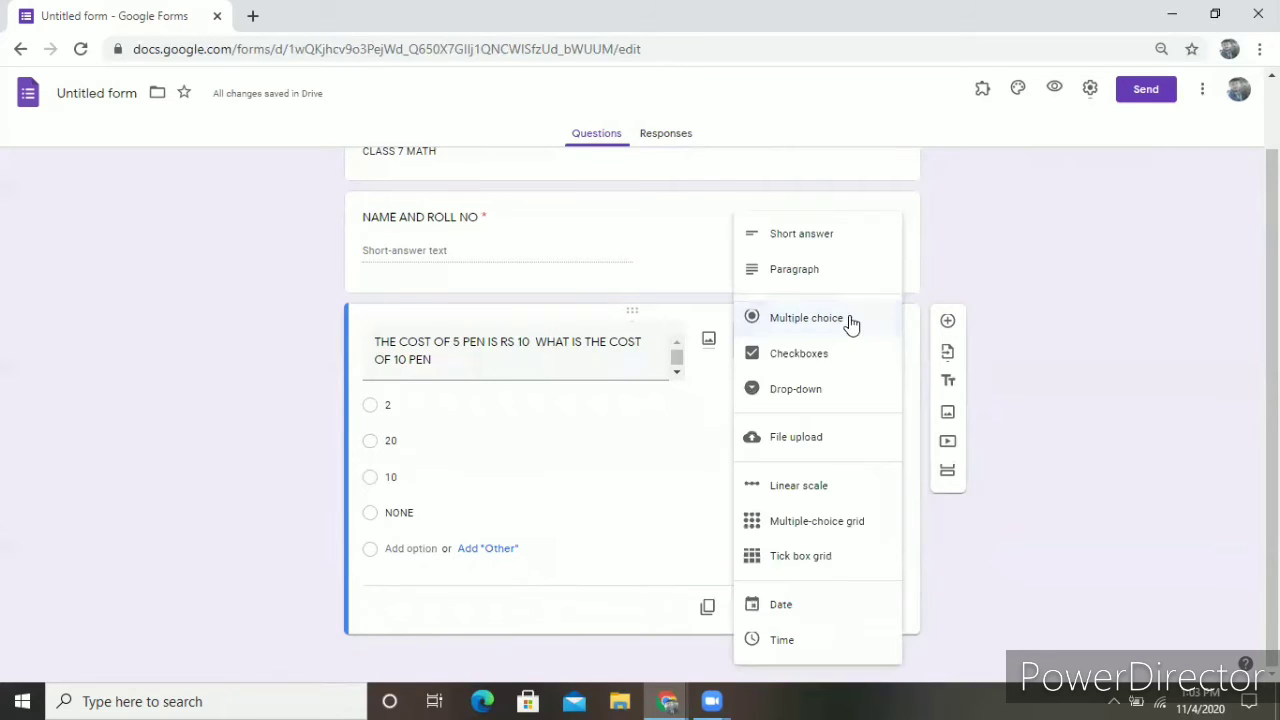
pyautogui.click(850, 322)
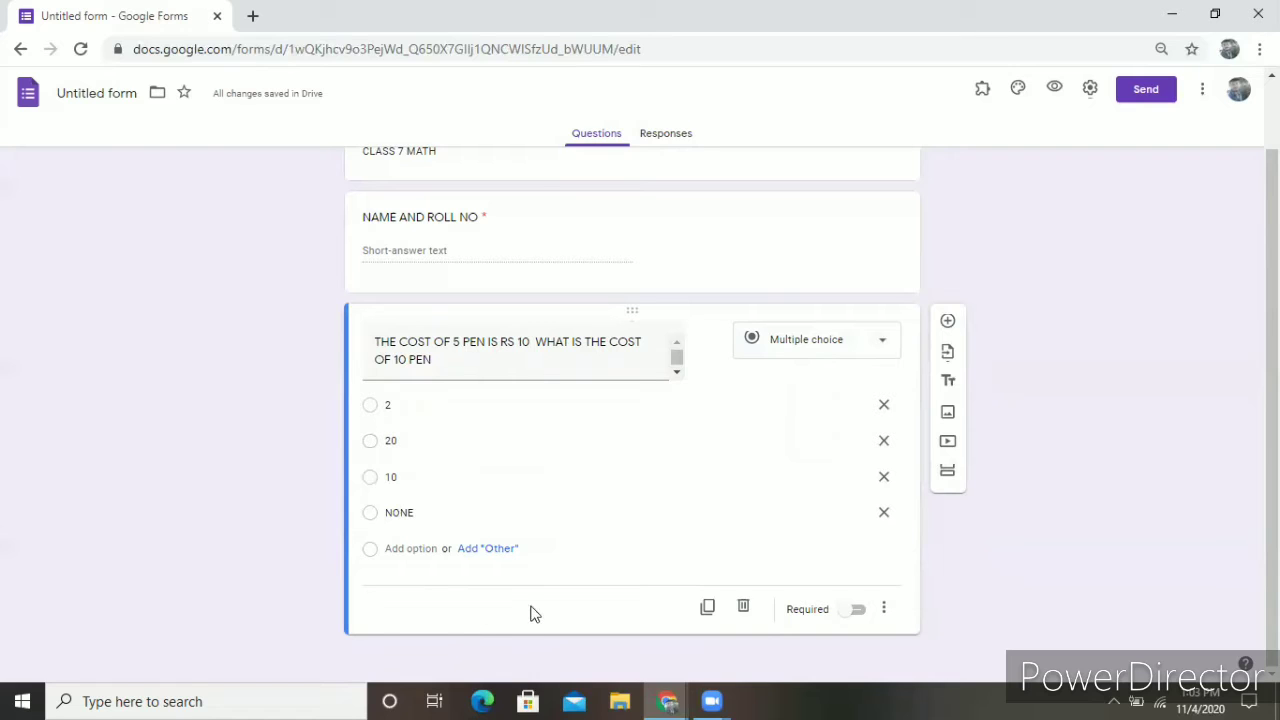
pyautogui.click(948, 323)
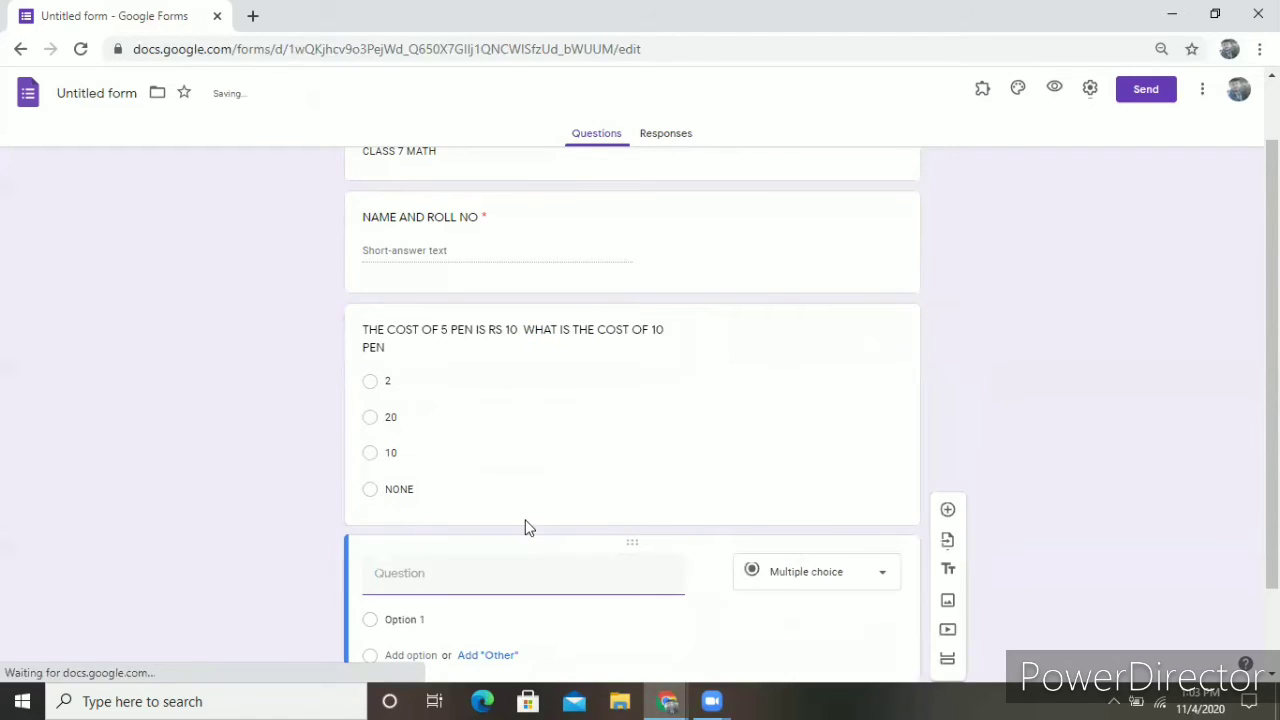
pyautogui.click(496, 508)
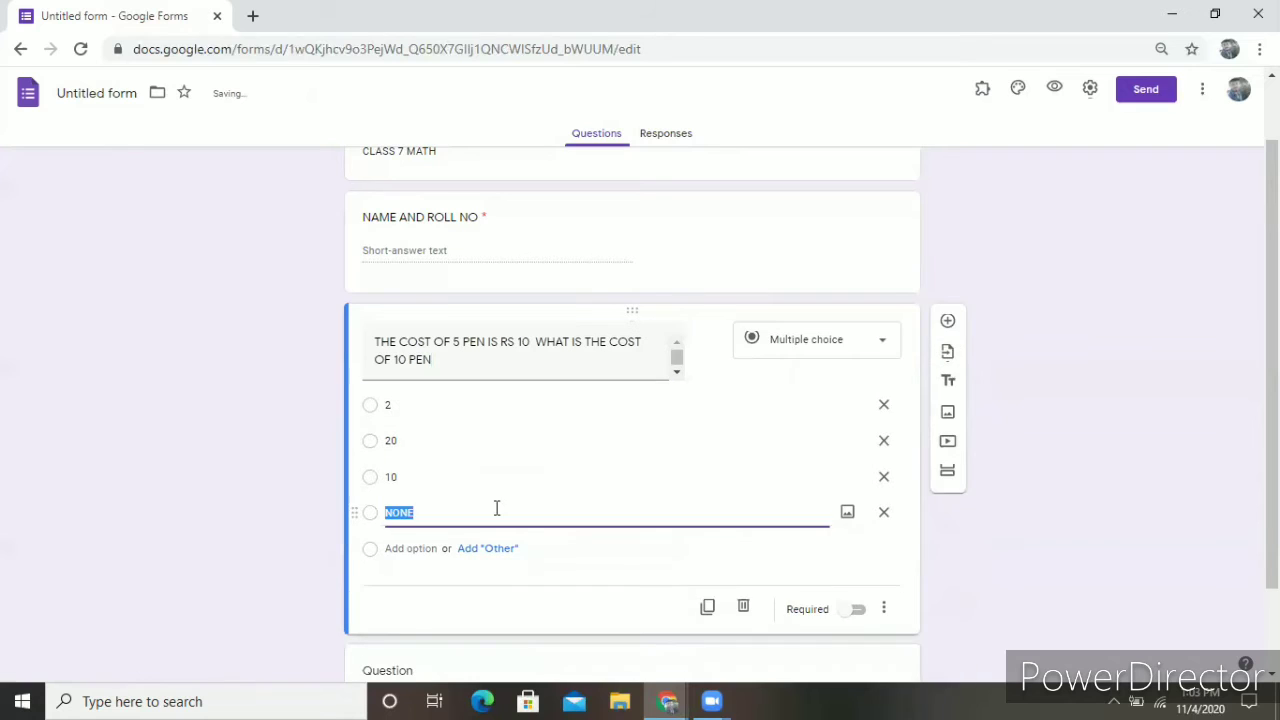
pyautogui.click(370, 557)
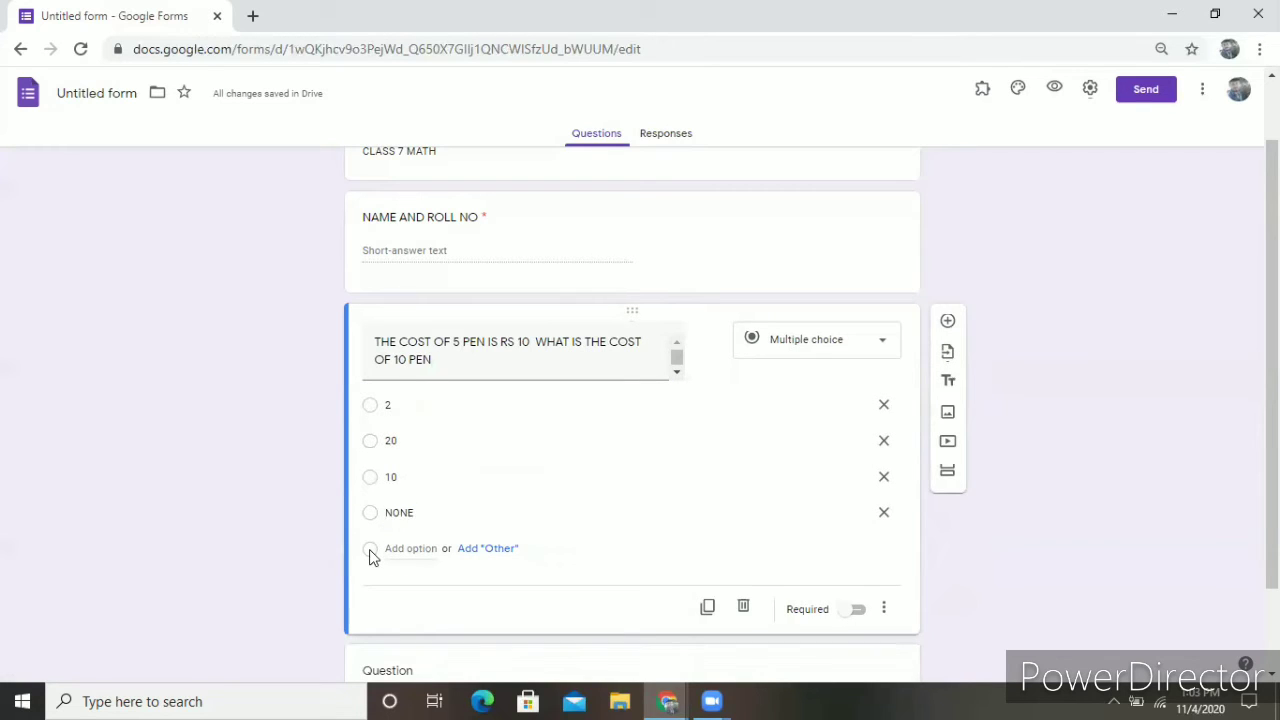
pyautogui.click(380, 450)
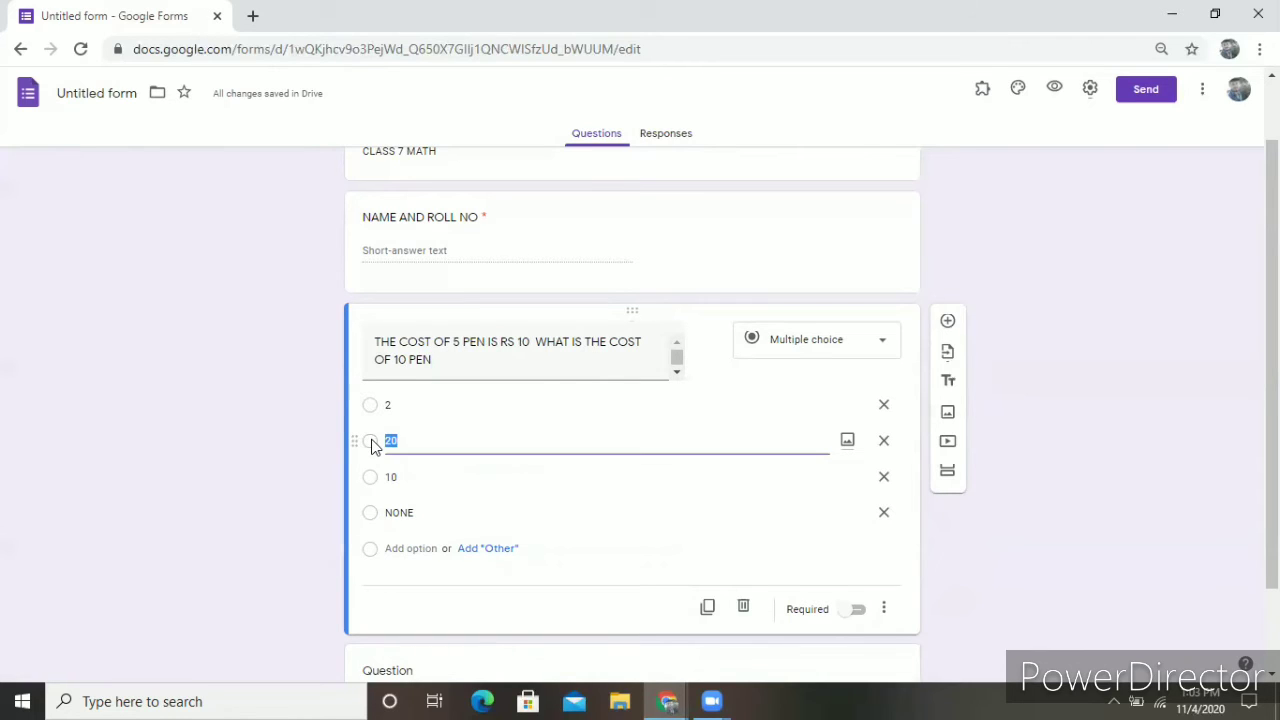
pyautogui.click(675, 372)
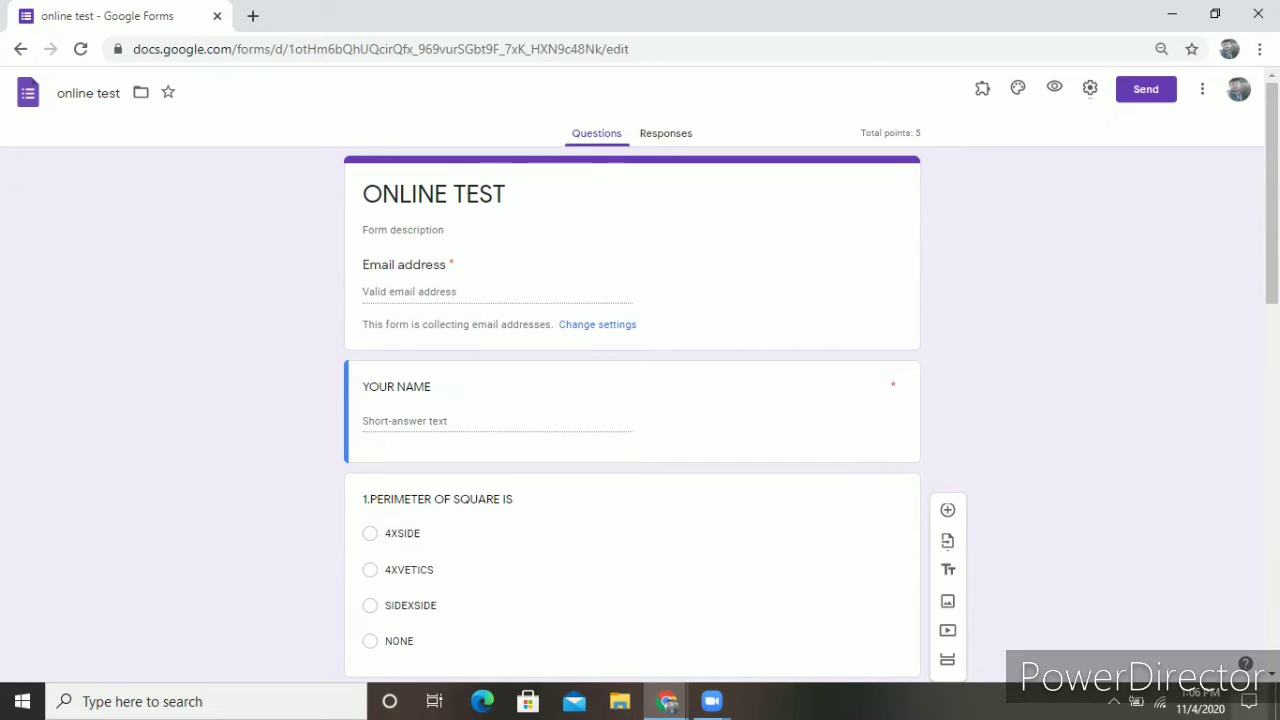
# Step: Examine the online test form's five math questions, the marked correct answers and the responses section
pyautogui.scroll(-1, 632, 420)
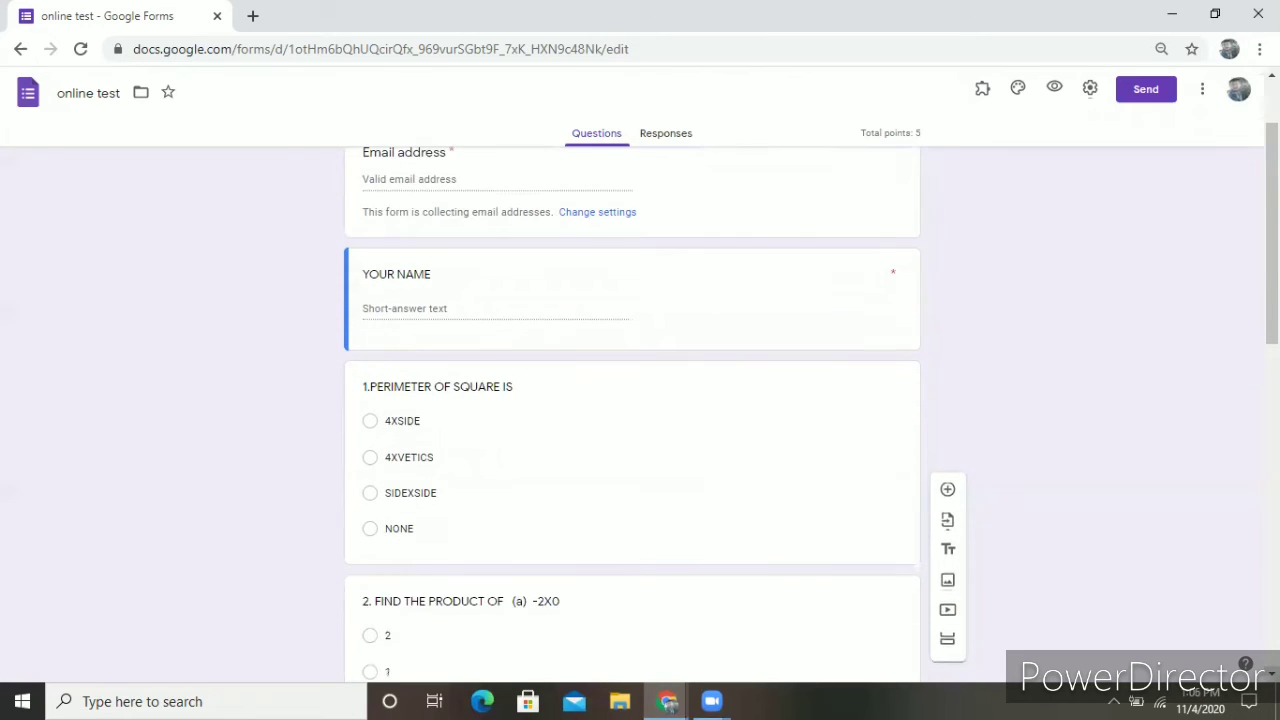
pyautogui.scroll(-1, 846, 457)
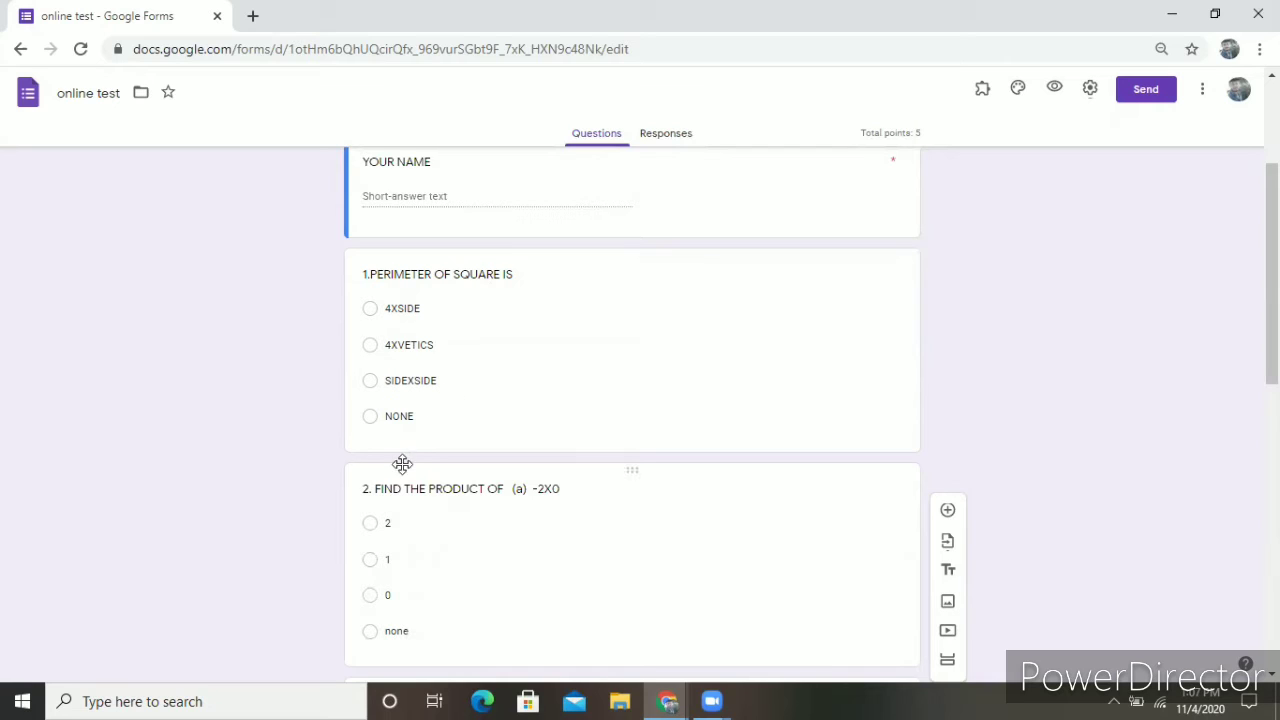
pyautogui.click(367, 316)
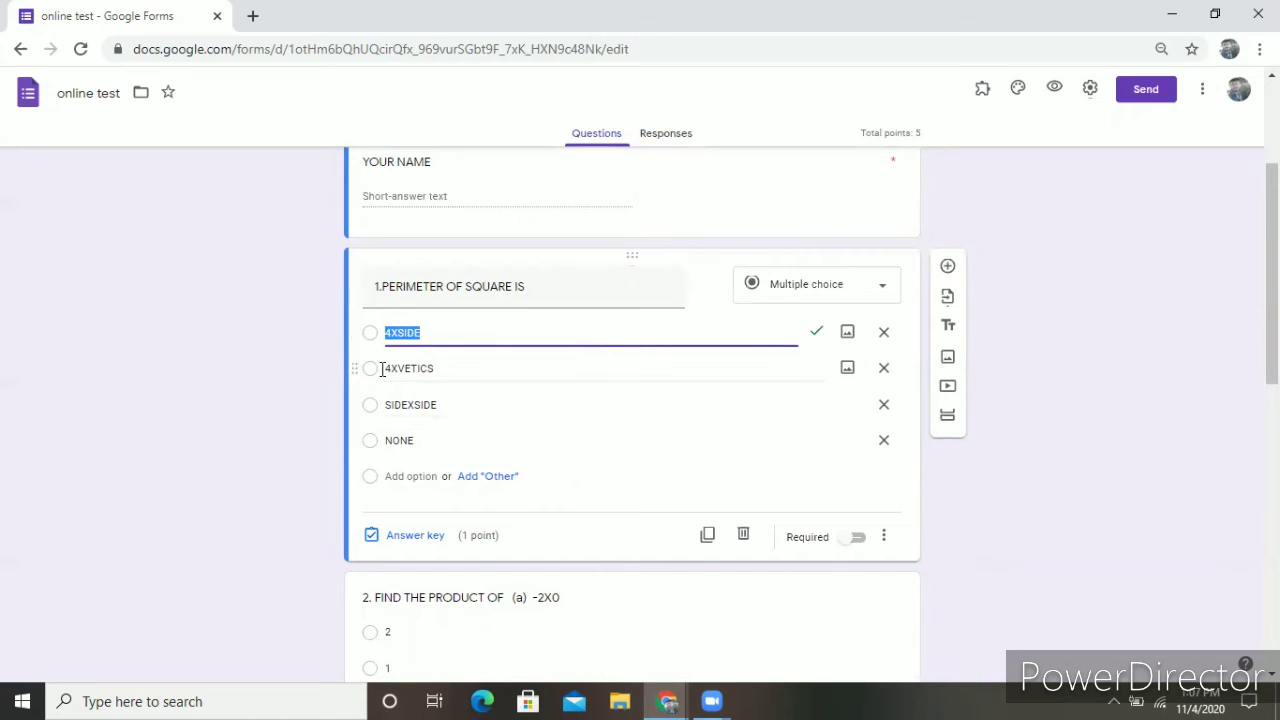
pyautogui.click(1053, 566)
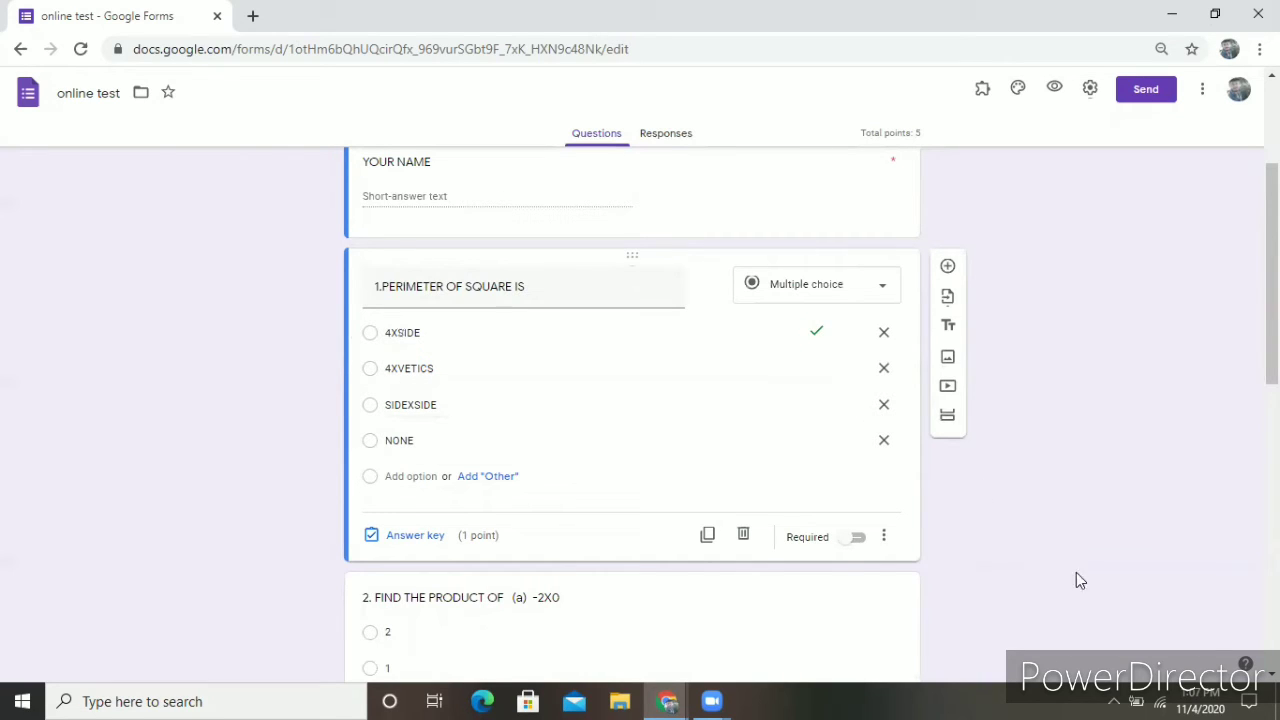
pyautogui.scroll(-1, 632, 400)
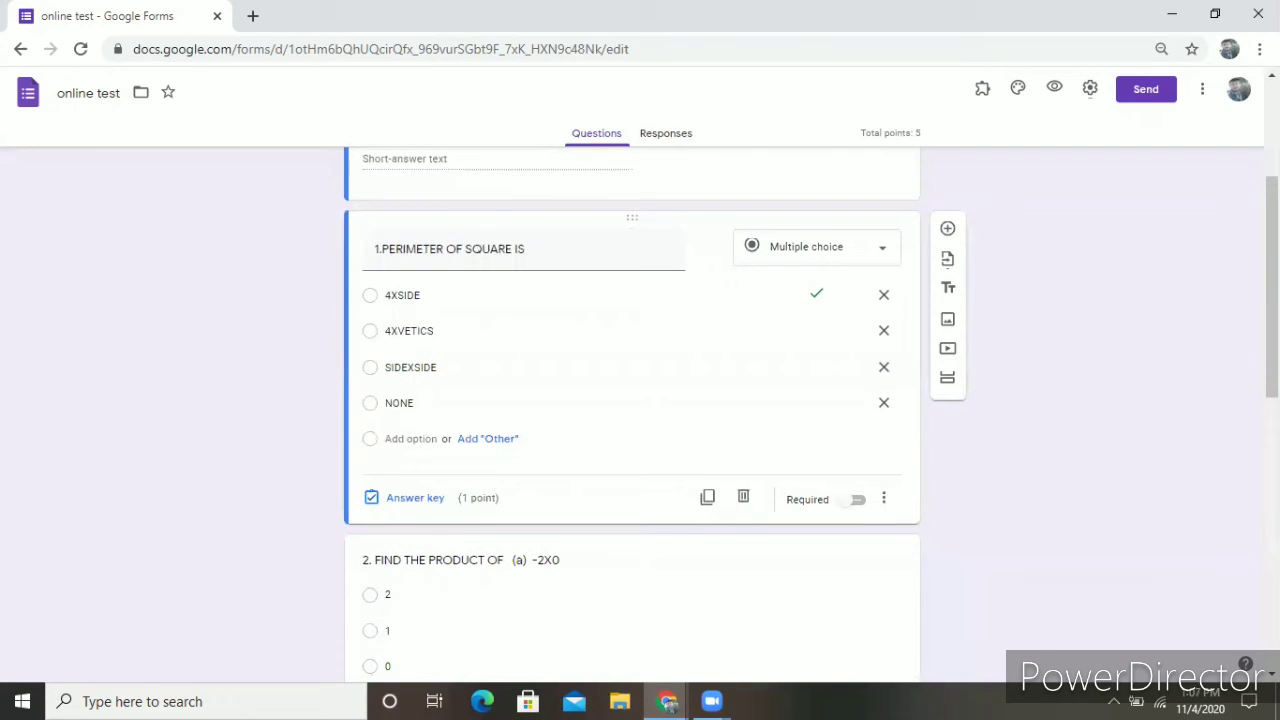
pyautogui.scroll(-1, 632, 414)
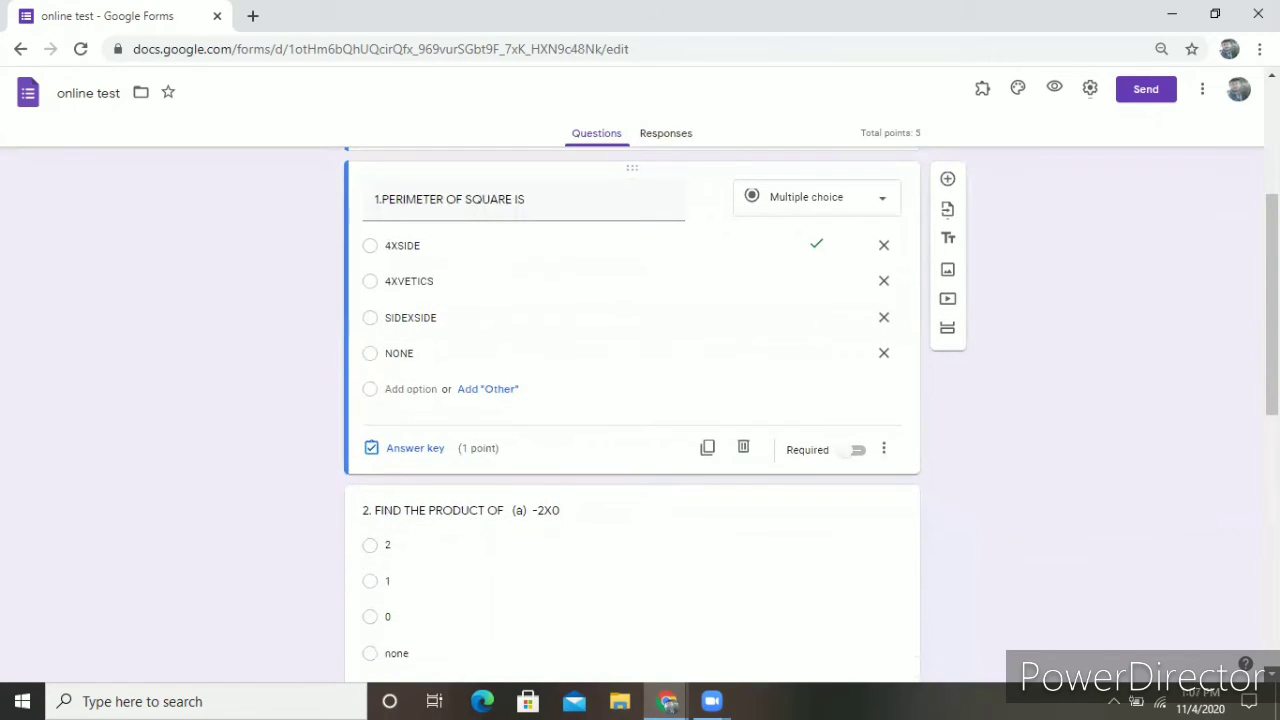
pyautogui.click(686, 577)
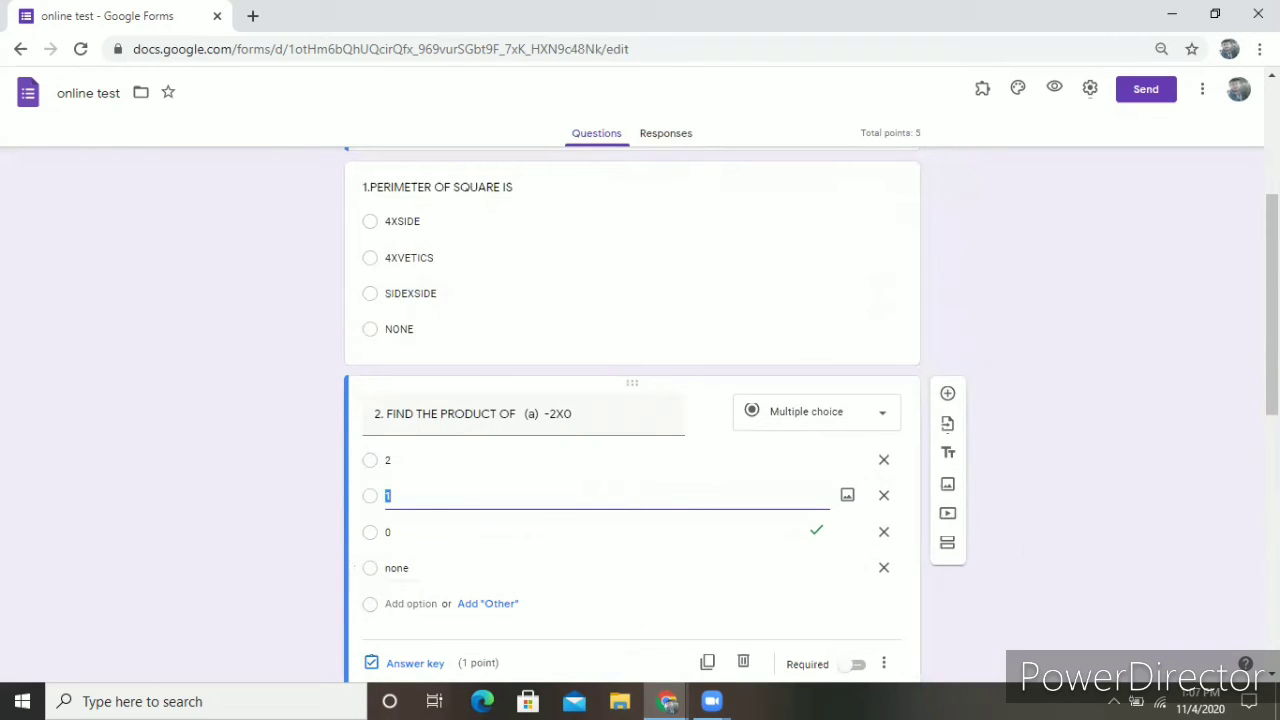
pyautogui.scroll(-2, 632, 400)
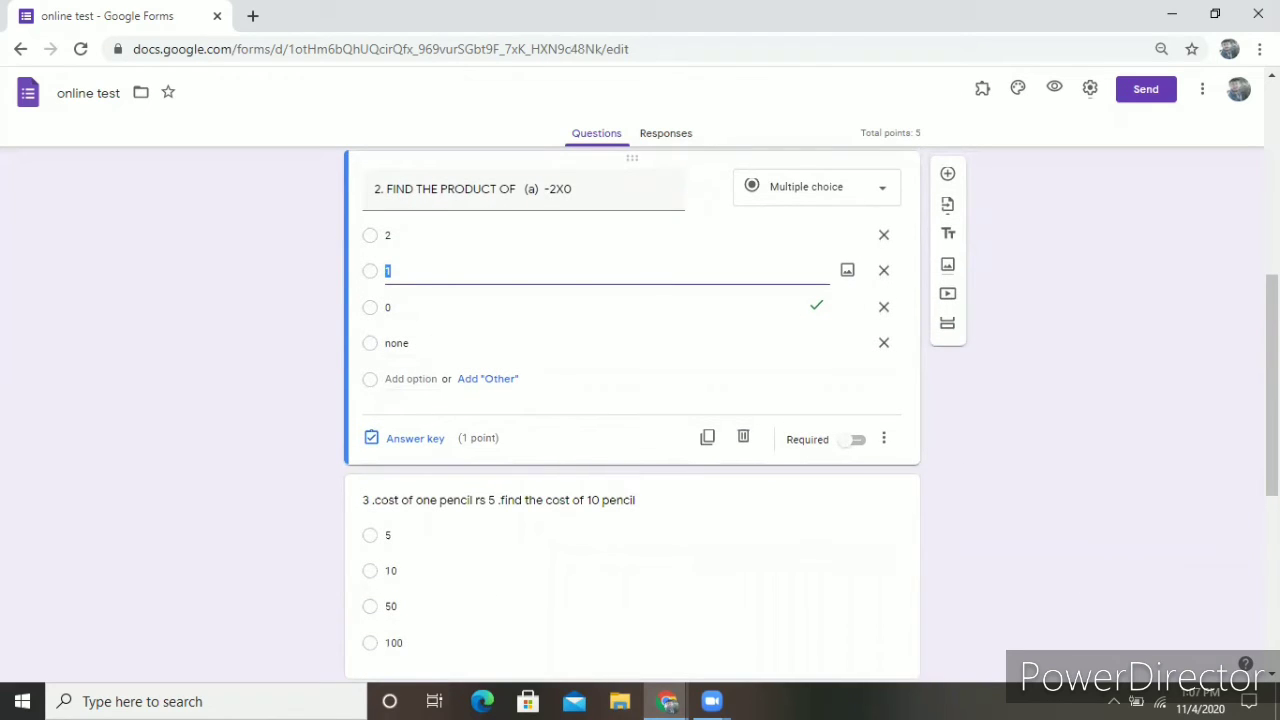
pyautogui.scroll(-5, 632, 415)
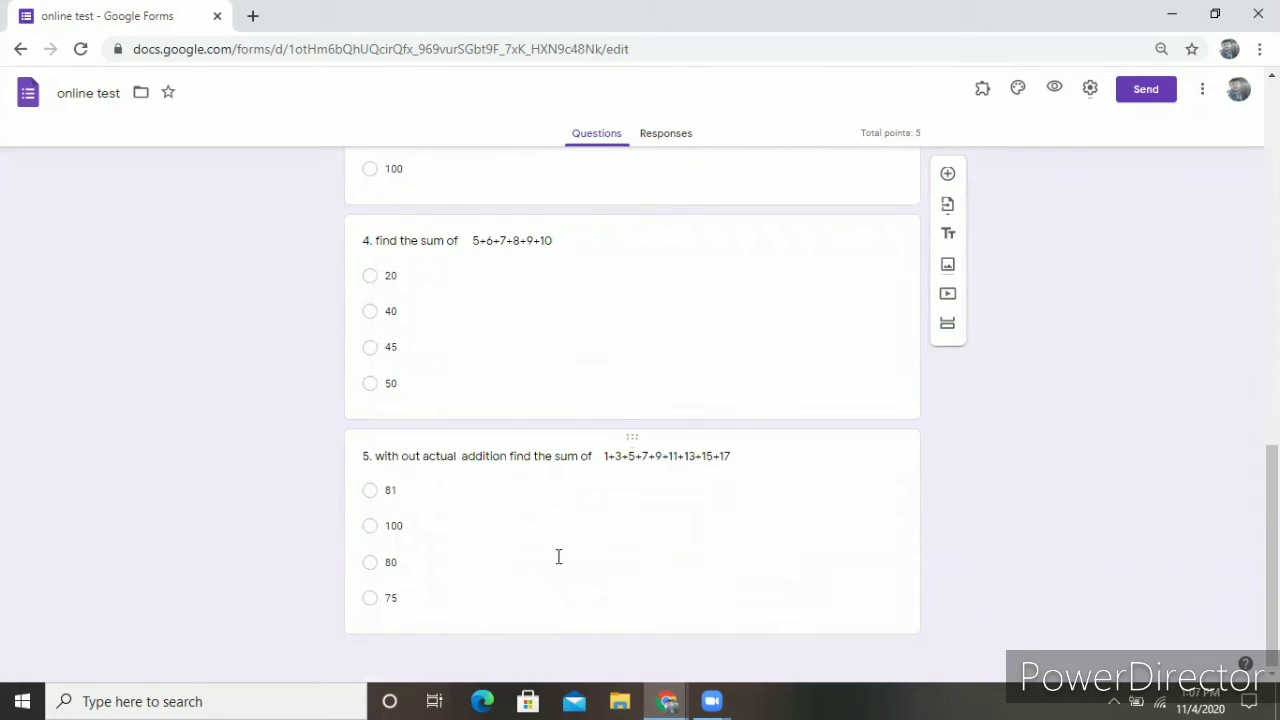
pyautogui.click(680, 136)
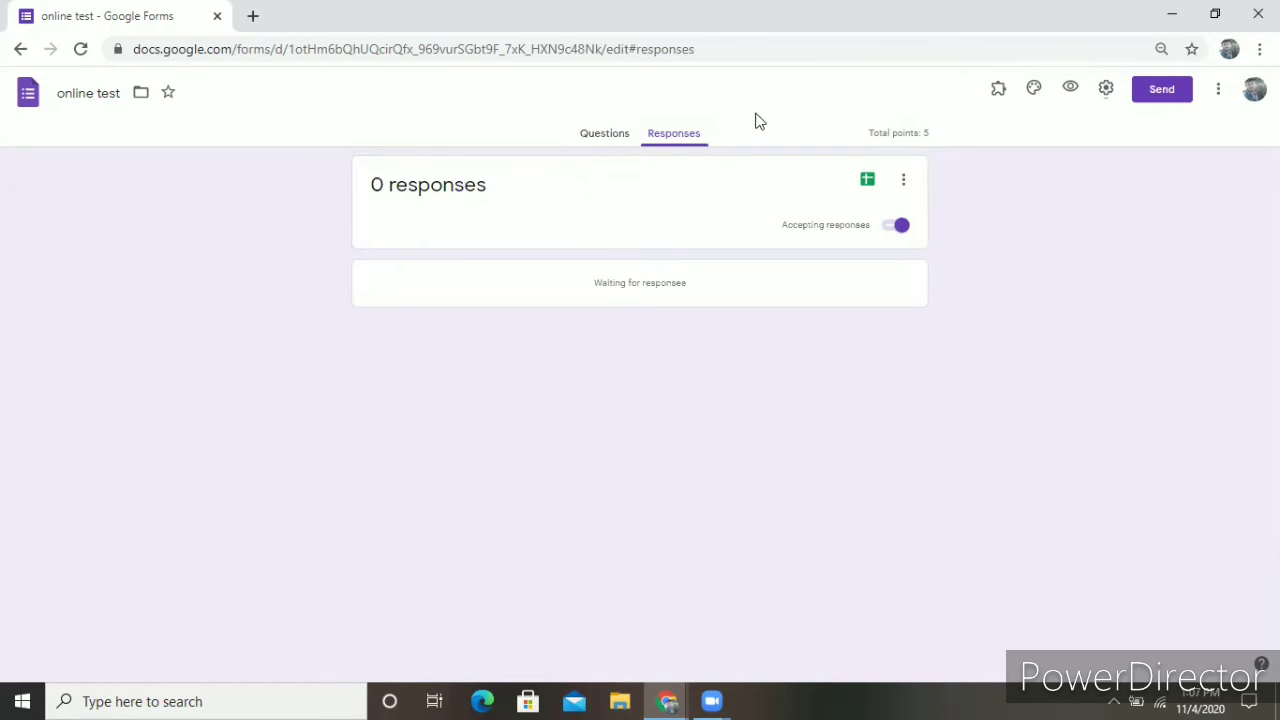
# Step: Return to the list of recent forms and open the COSMOS 9 CLASS ONLINE EXAMS form
pyautogui.click(20, 50)
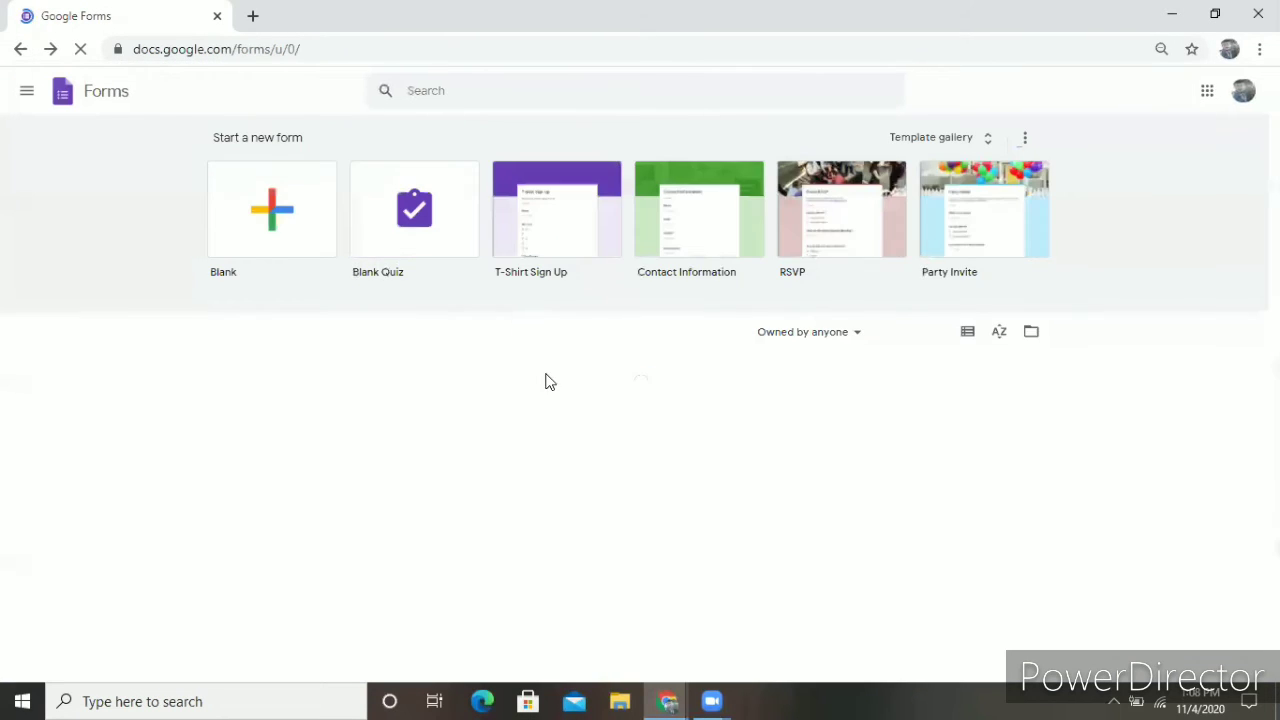
pyautogui.scroll(-3, 520, 480)
pyautogui.scroll(-2, 620, 290)
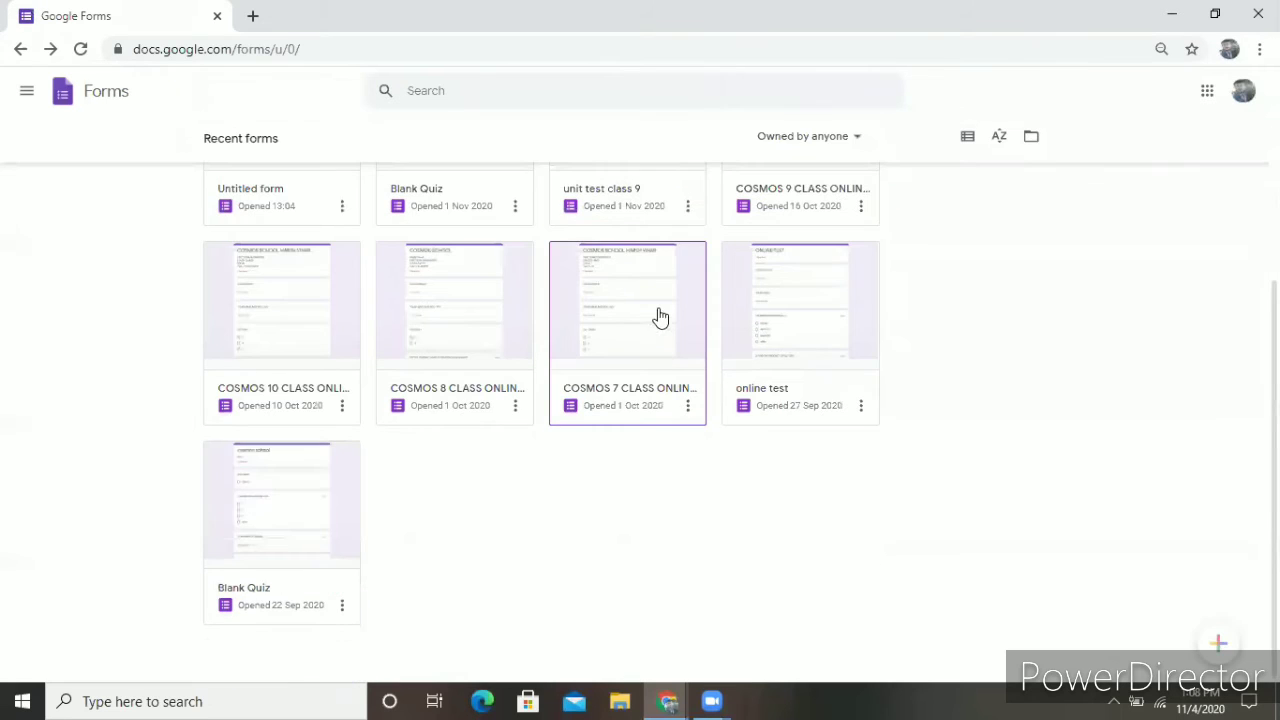
pyautogui.click(813, 192)
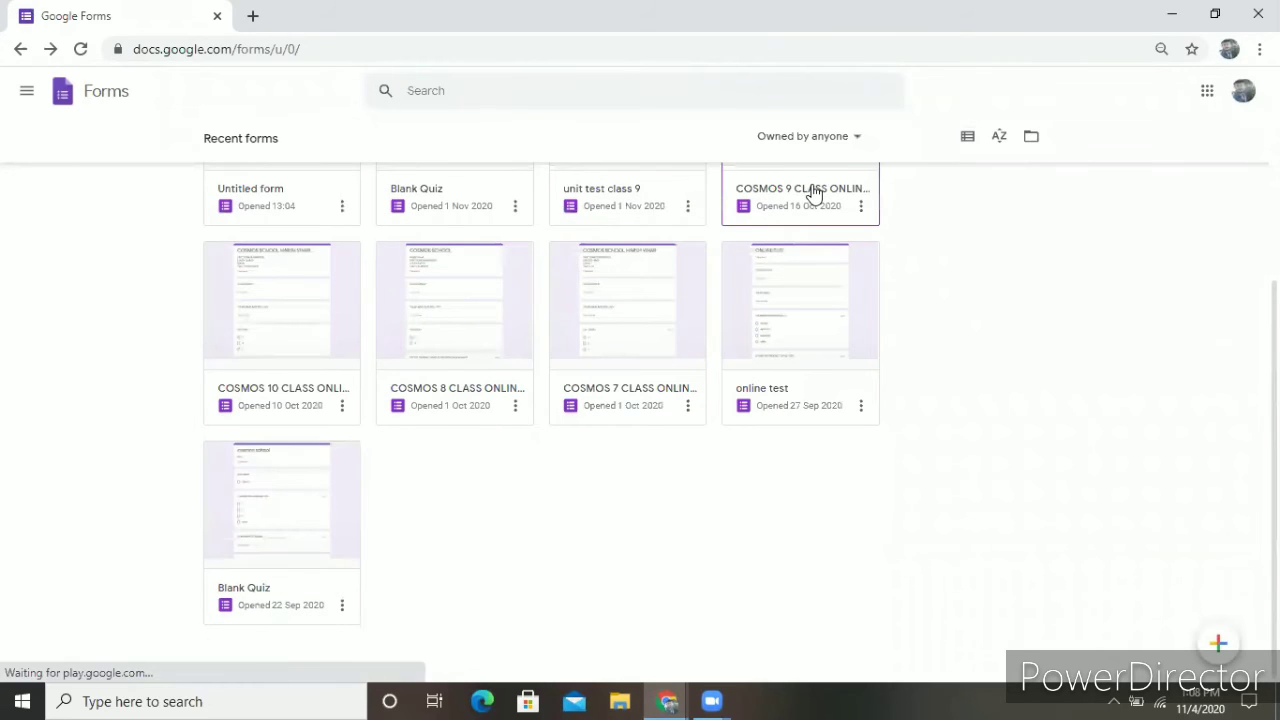
pyautogui.click(813, 192)
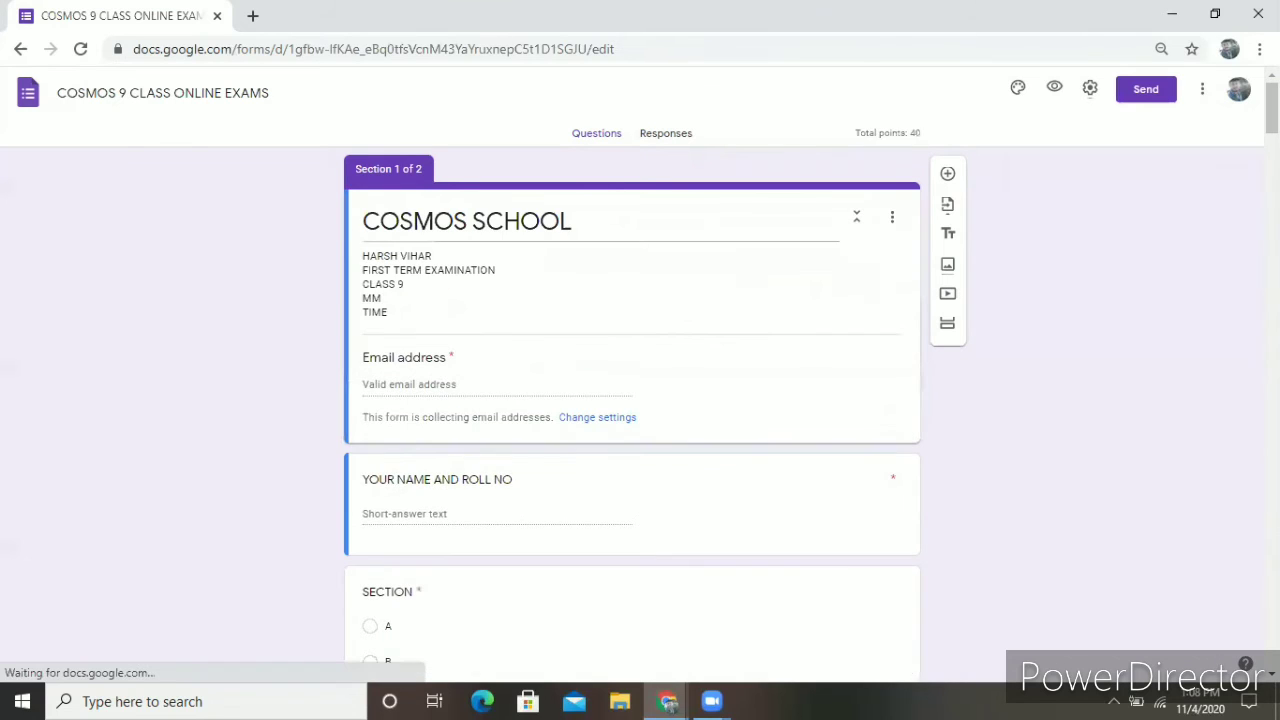
# Step: Look through the class 9 exam's questions and view its responses by summary, by question and individually
pyautogui.scroll(-10, 632, 400)
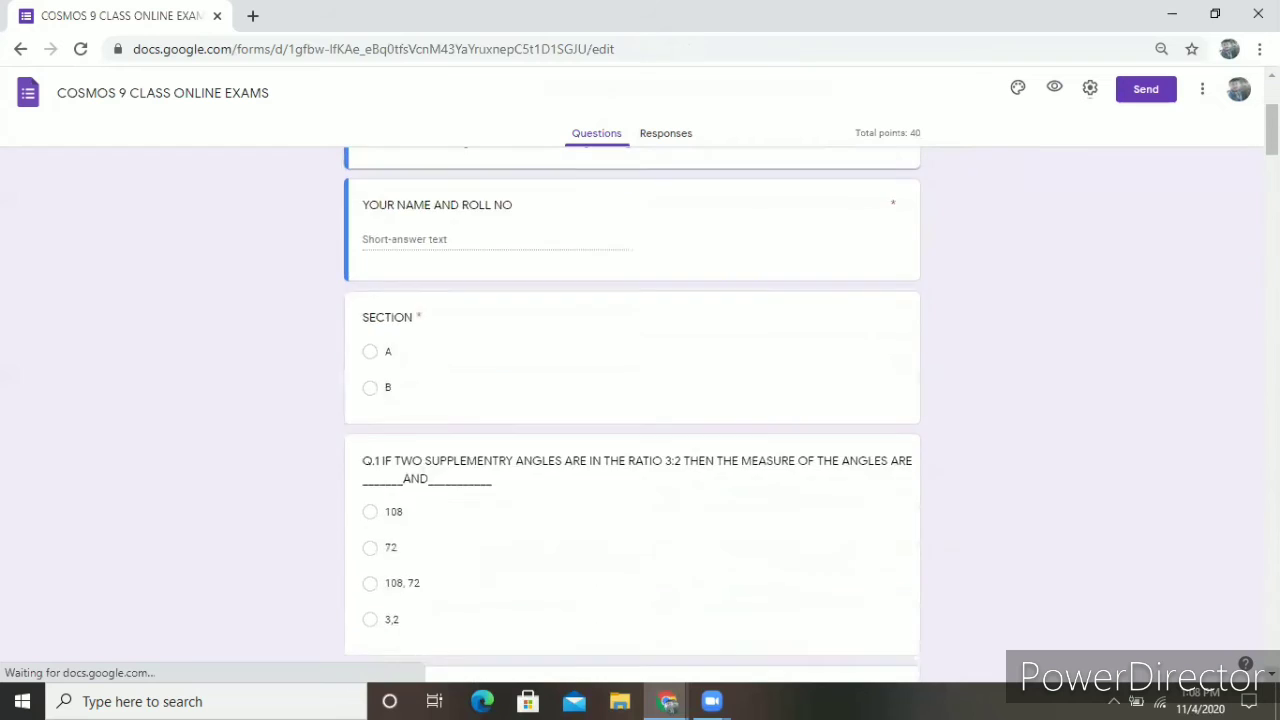
pyautogui.scroll(-3, 908, 569)
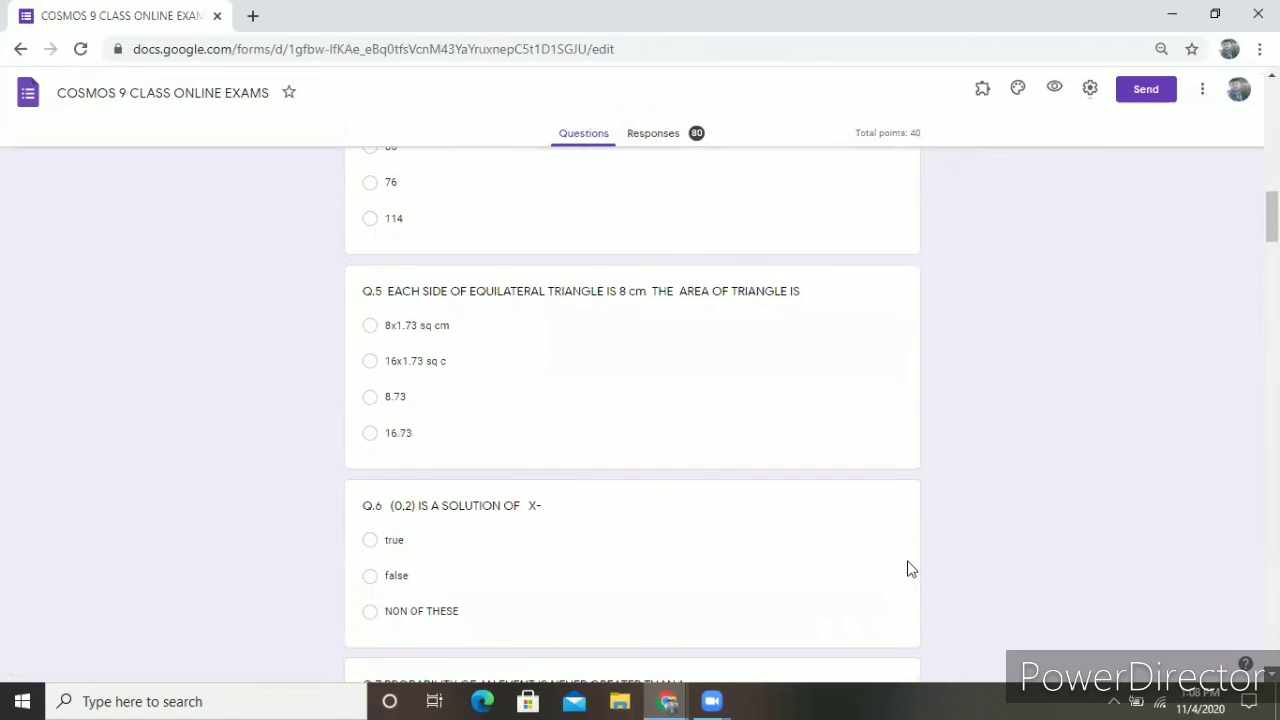
pyautogui.click(660, 136)
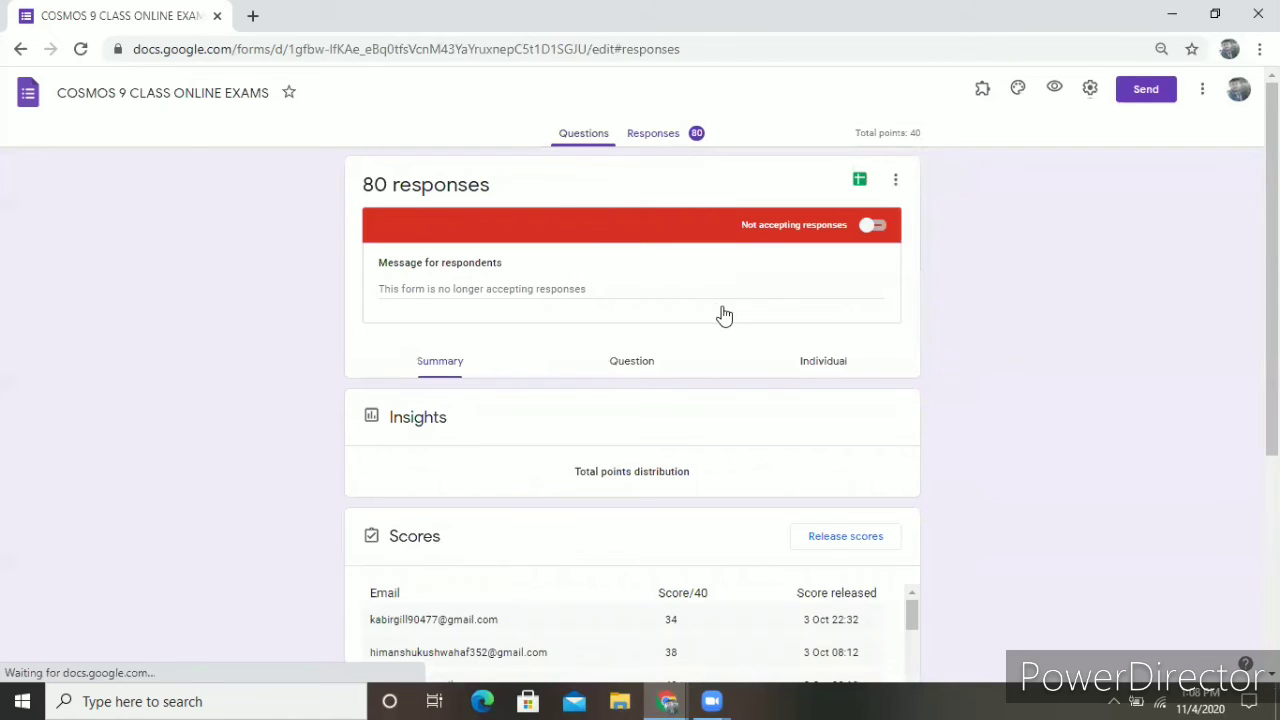
pyautogui.click(631, 364)
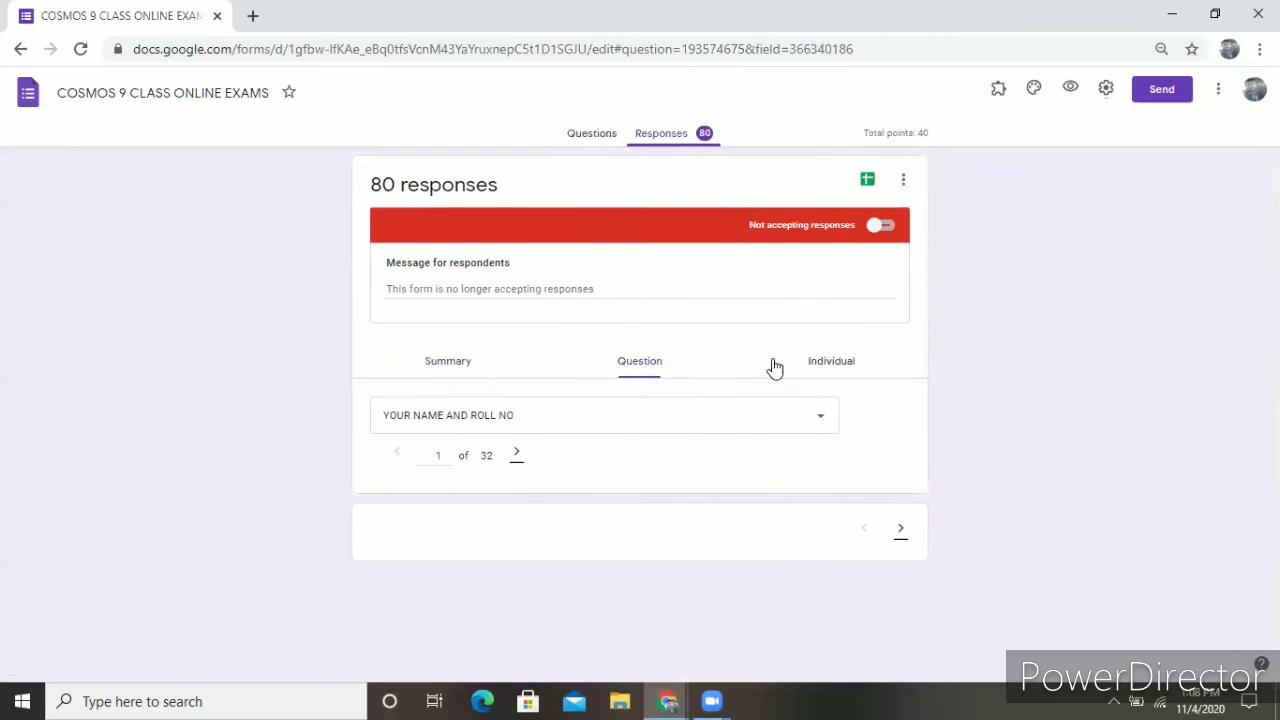
pyautogui.click(827, 366)
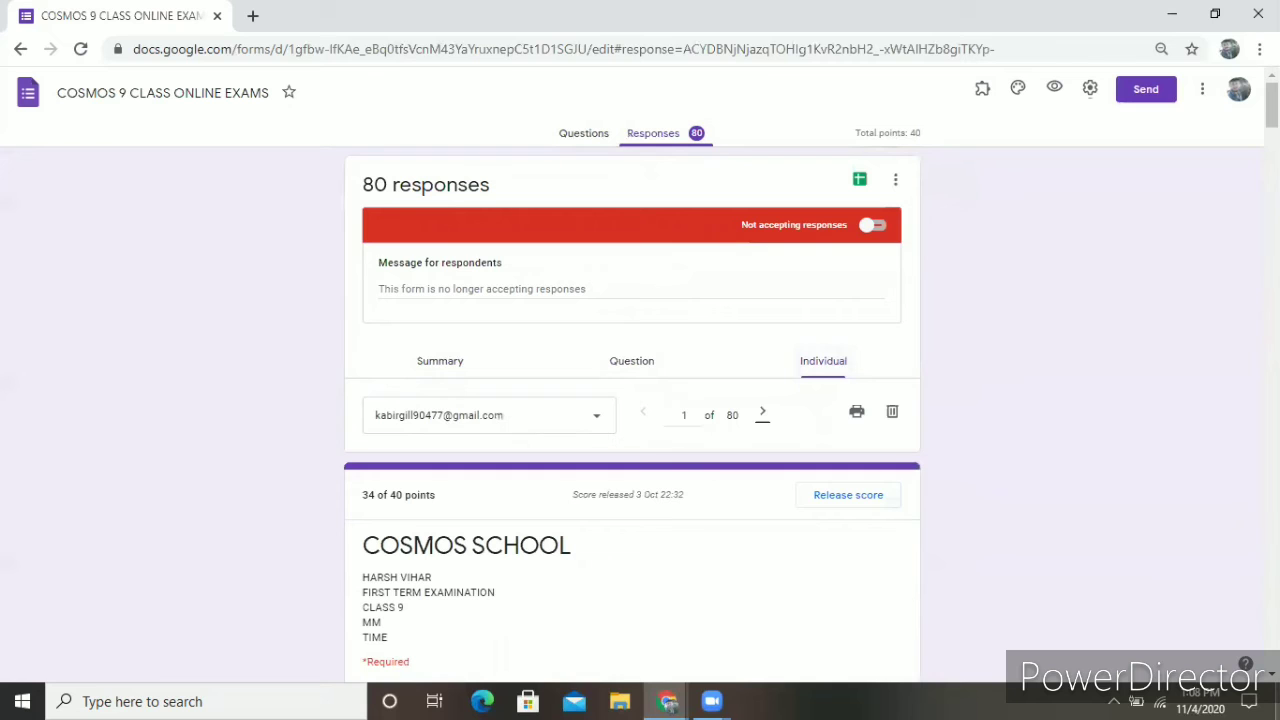
# Step: Examine the first respondent's individual response, checking the details, the marked answers and the points per question
pyautogui.scroll(-3, 632, 400)
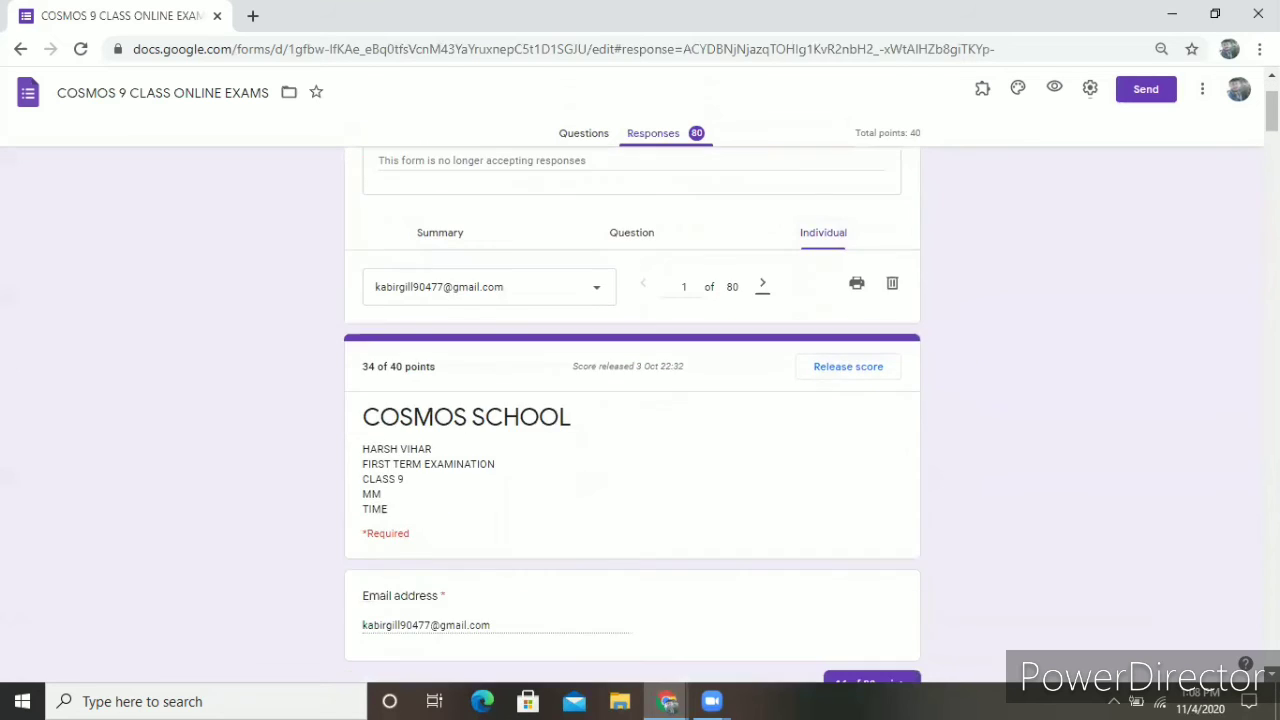
pyautogui.scroll(-3, 632, 400)
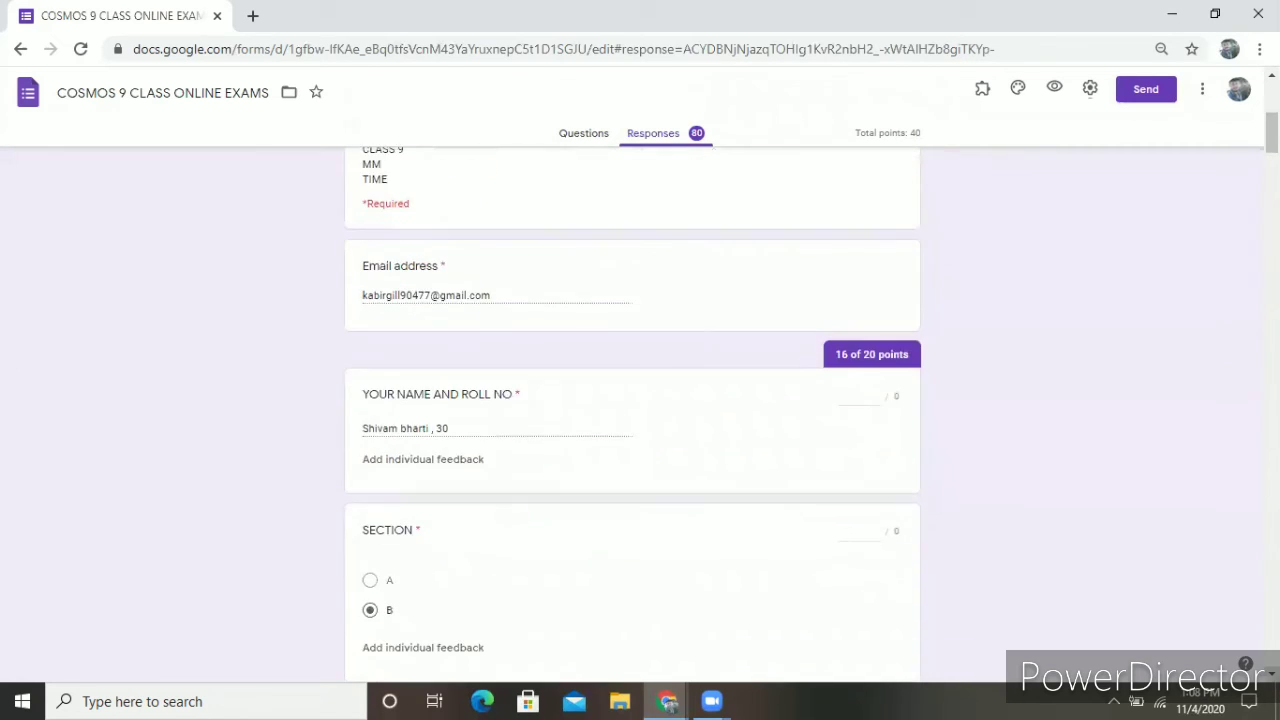
pyautogui.scroll(-12, 632, 400)
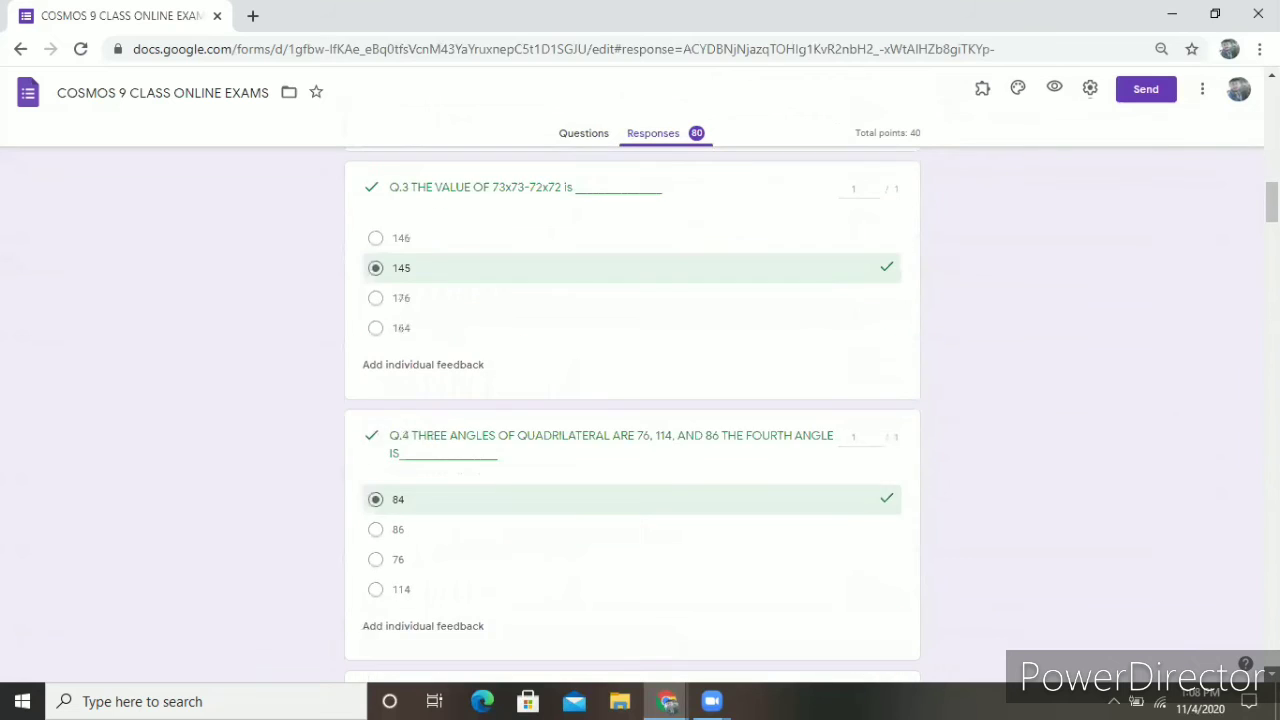
pyautogui.scroll(-6, 913, 560)
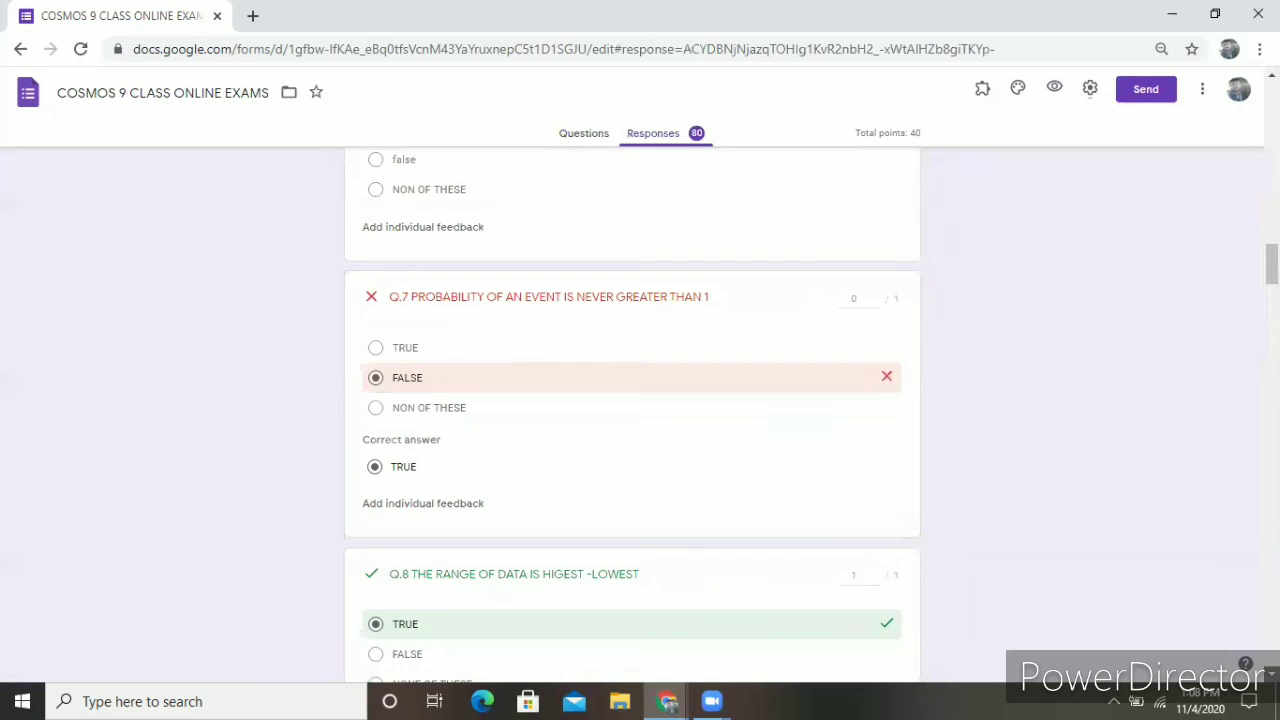
pyautogui.scroll(1, 1272, 75)
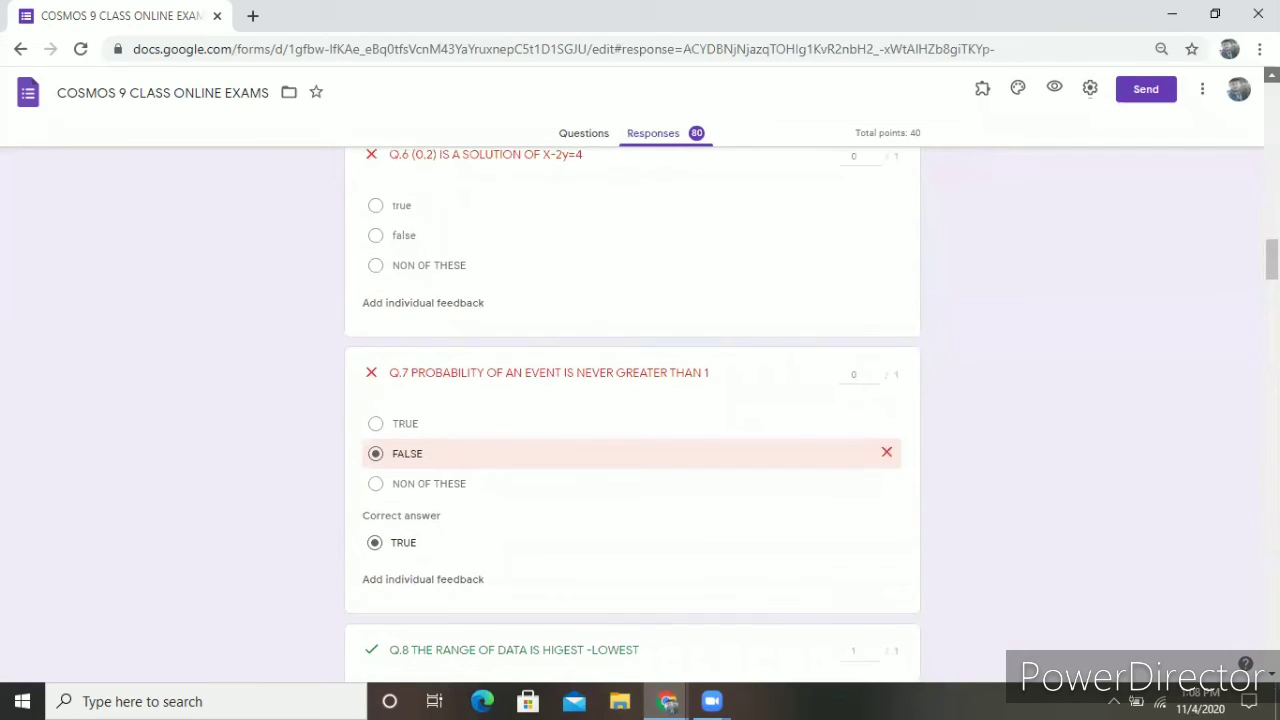
pyautogui.scroll(6, 1272, 75)
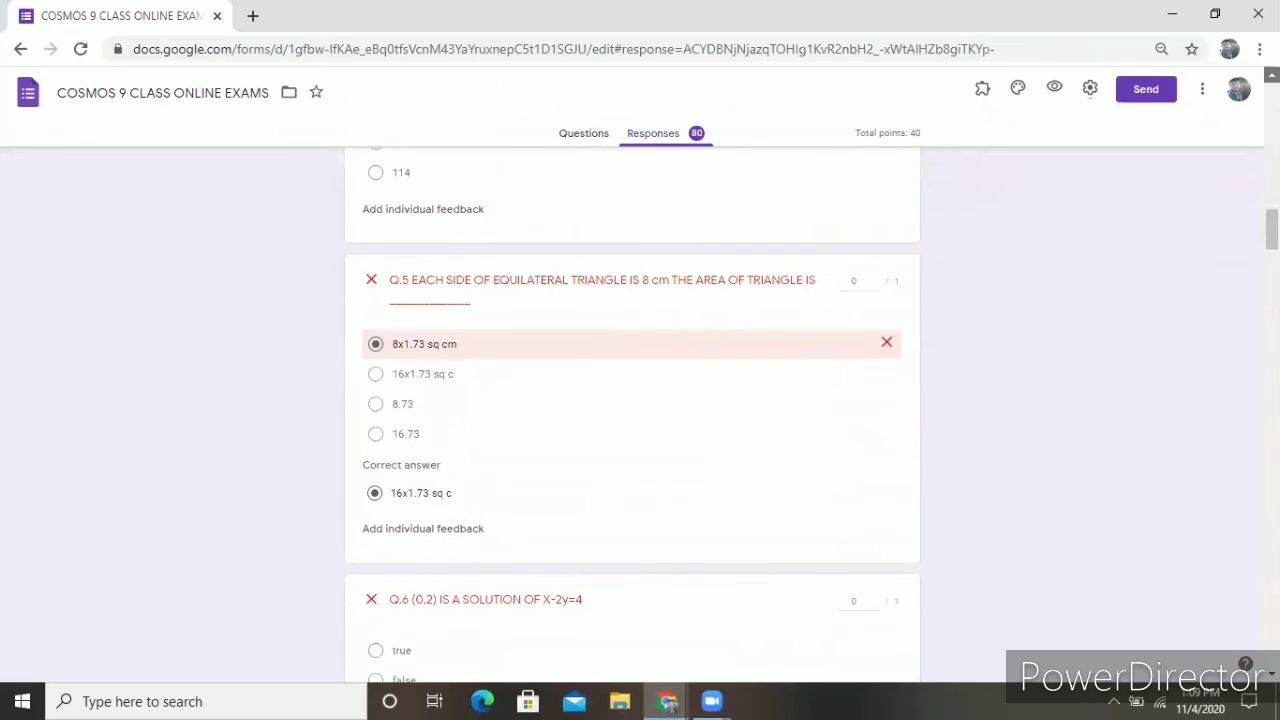
pyautogui.scroll(7, 1272, 75)
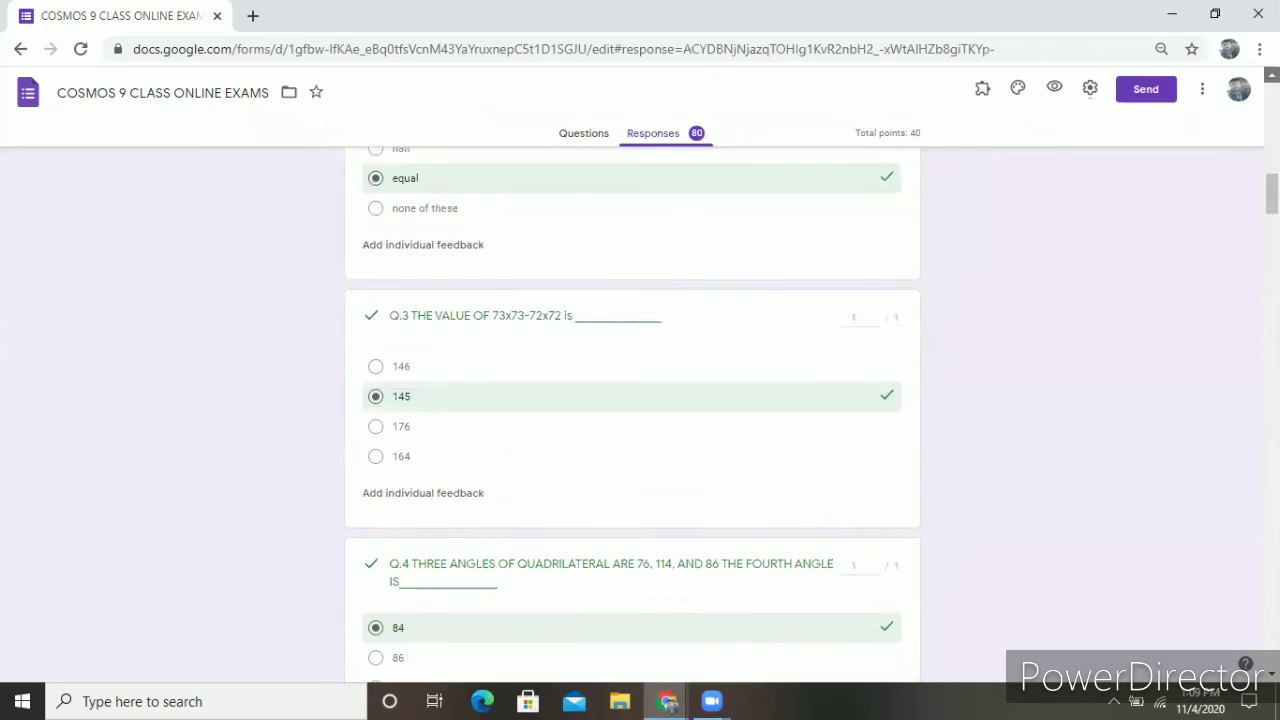
pyautogui.scroll(5, 1272, 75)
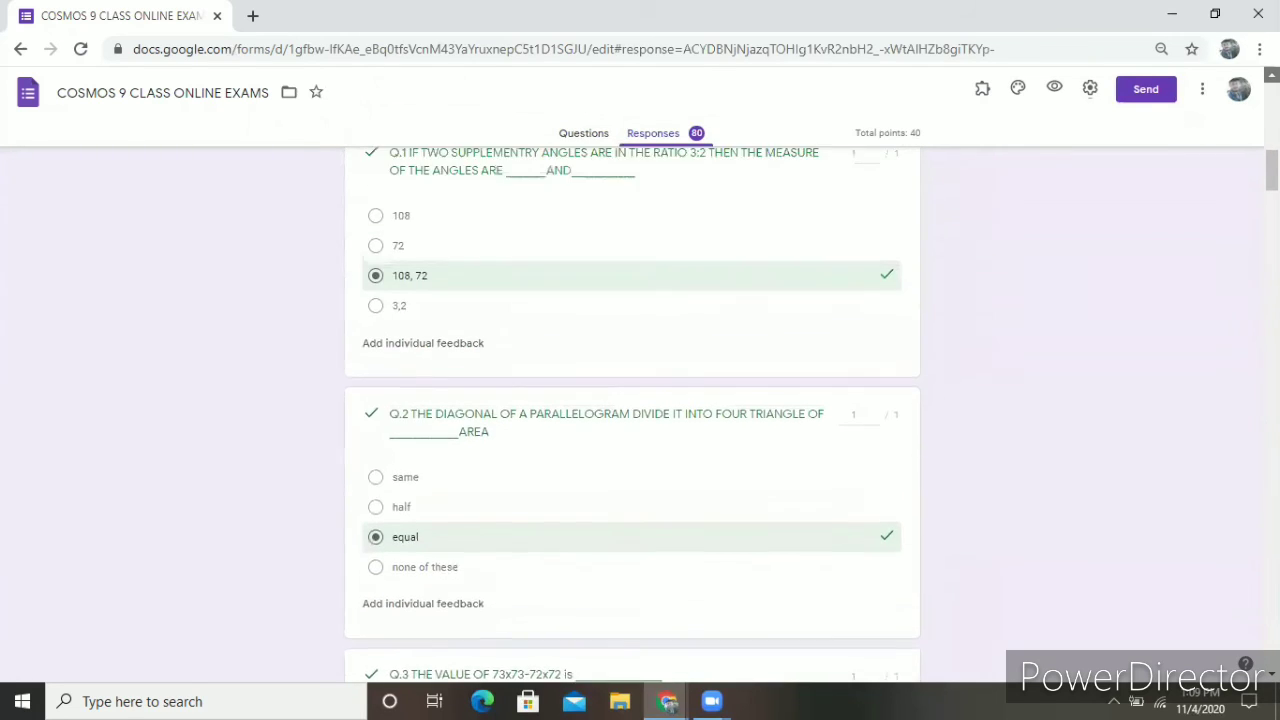
# Step: Return to the list of recent forms and open the COSMOS 7 CLASS ONLINE EXAMS form
pyautogui.scroll(9, 634, 206)
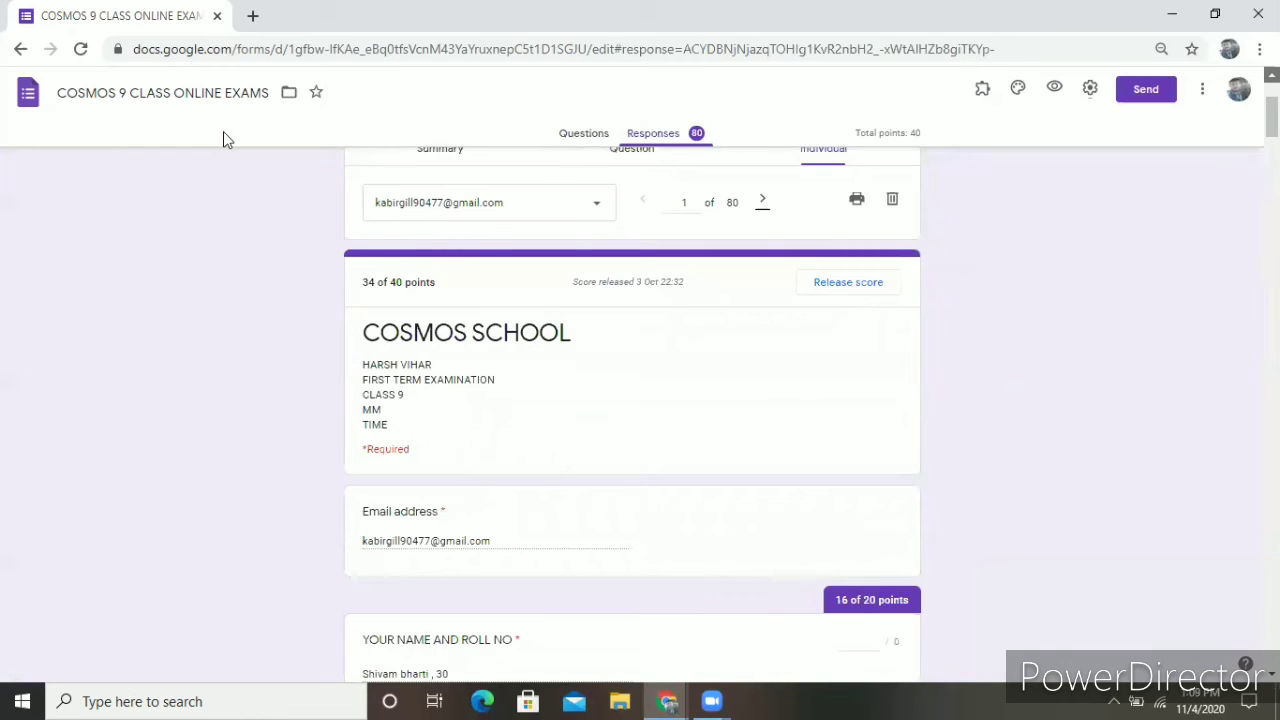
pyautogui.click(18, 50)
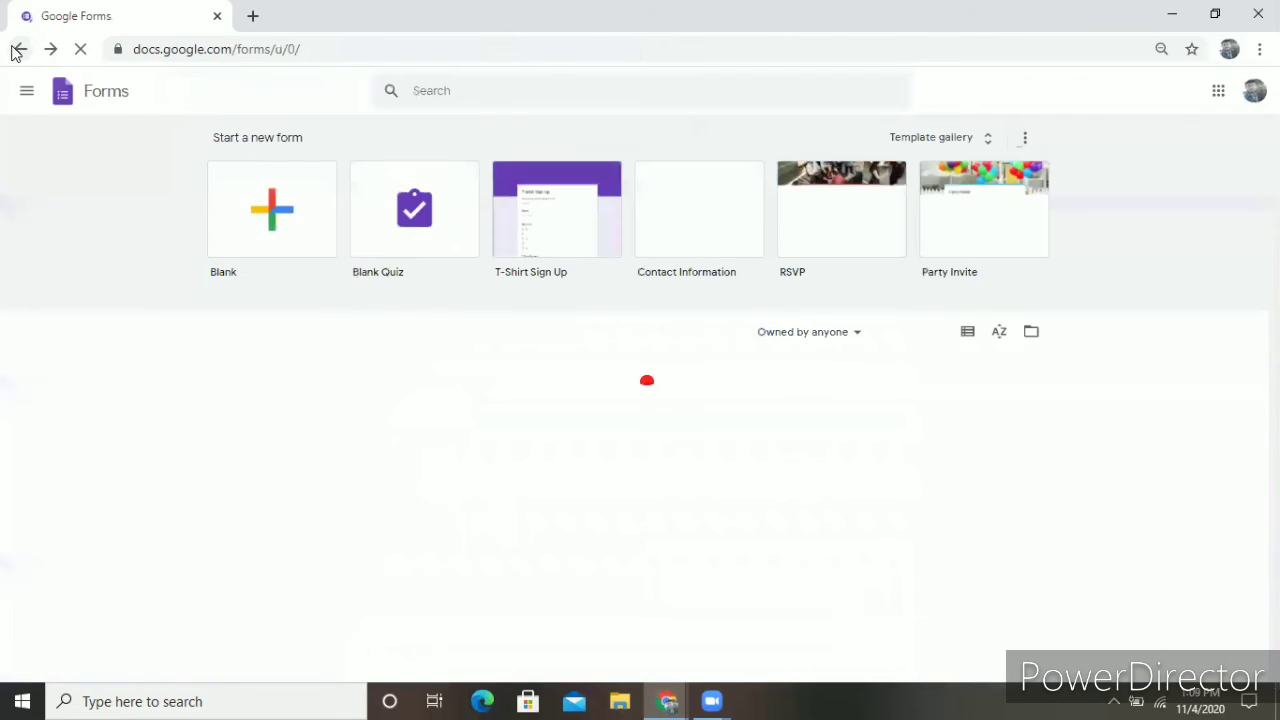
pyautogui.scroll(-2, 560, 430)
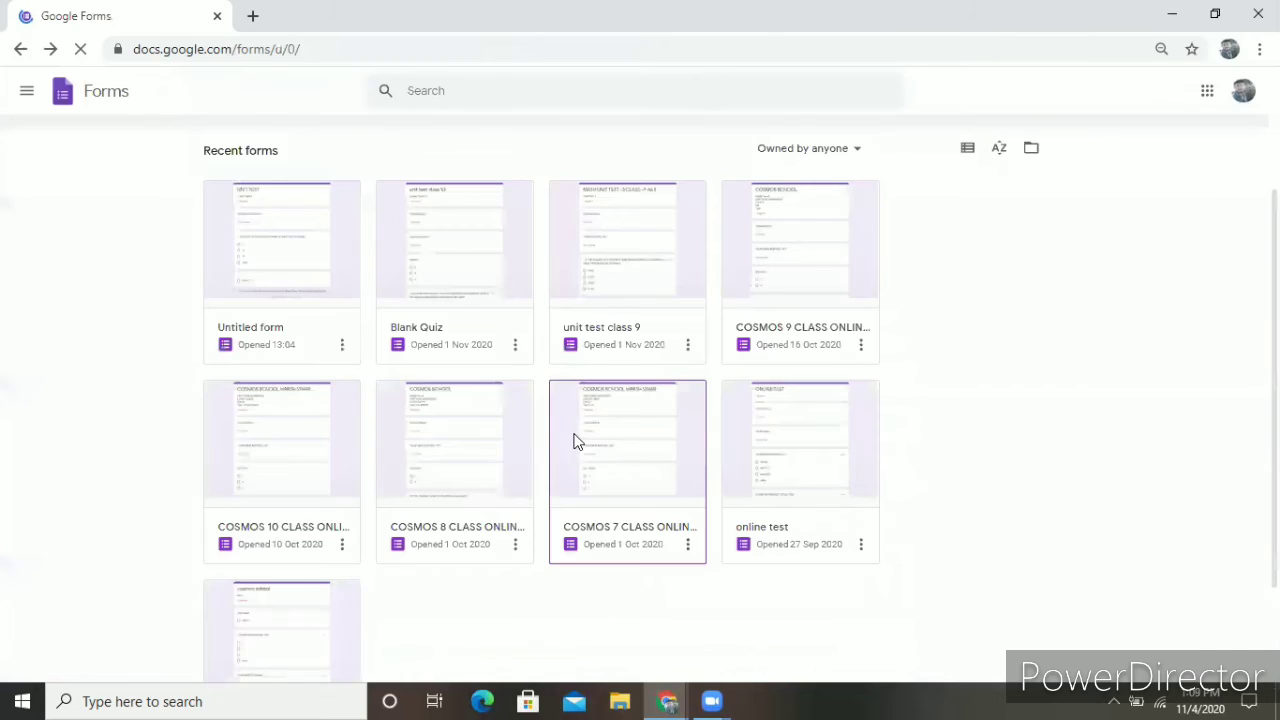
pyautogui.scroll(-2, 585, 438)
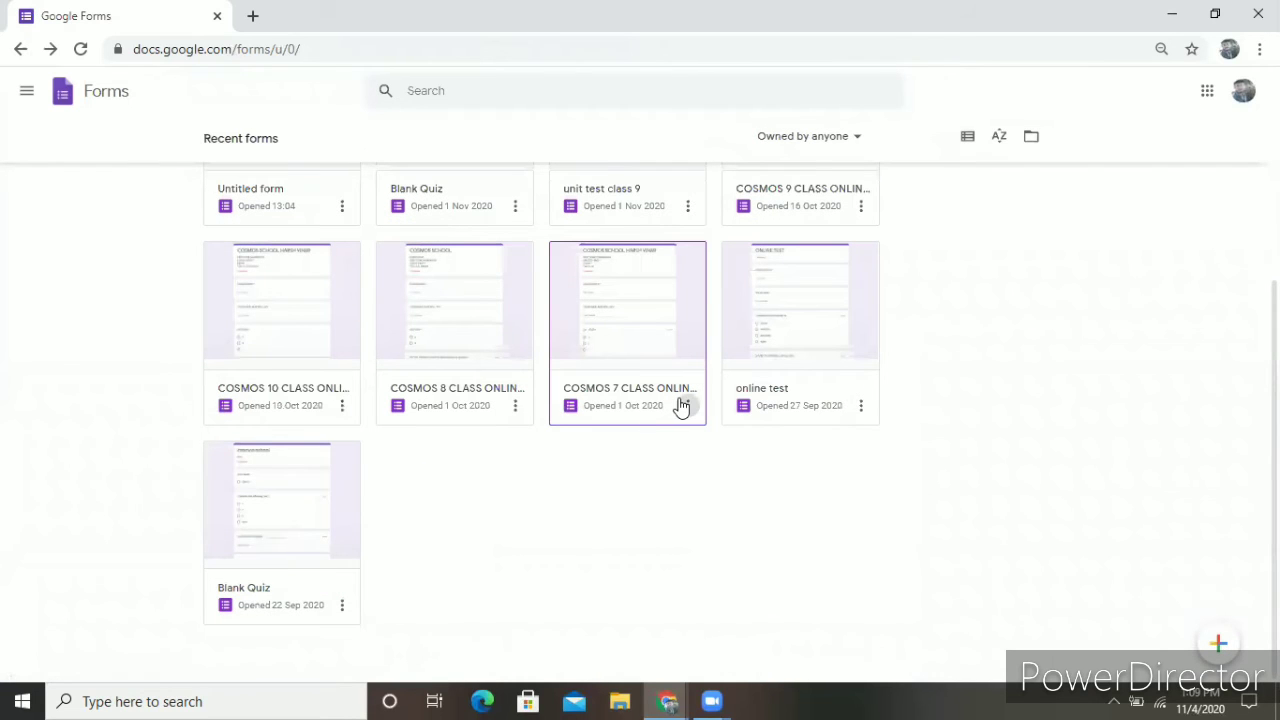
pyautogui.click(681, 407)
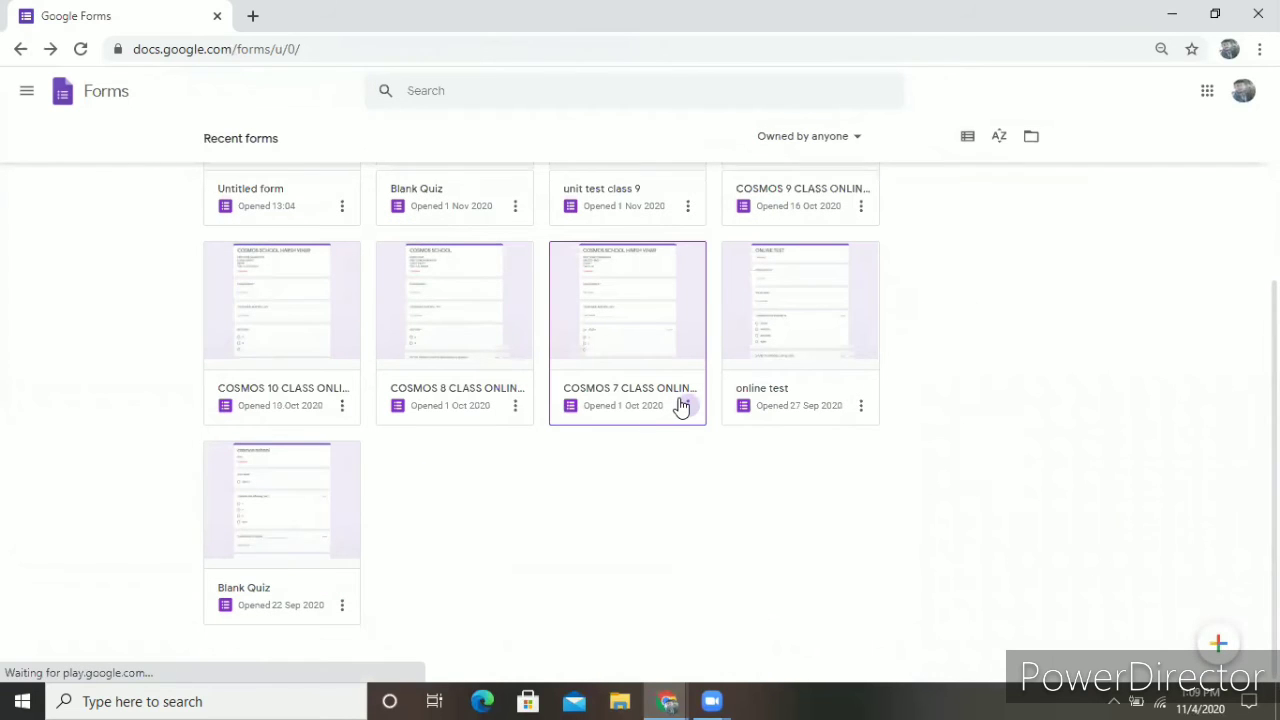
pyautogui.click(650, 313)
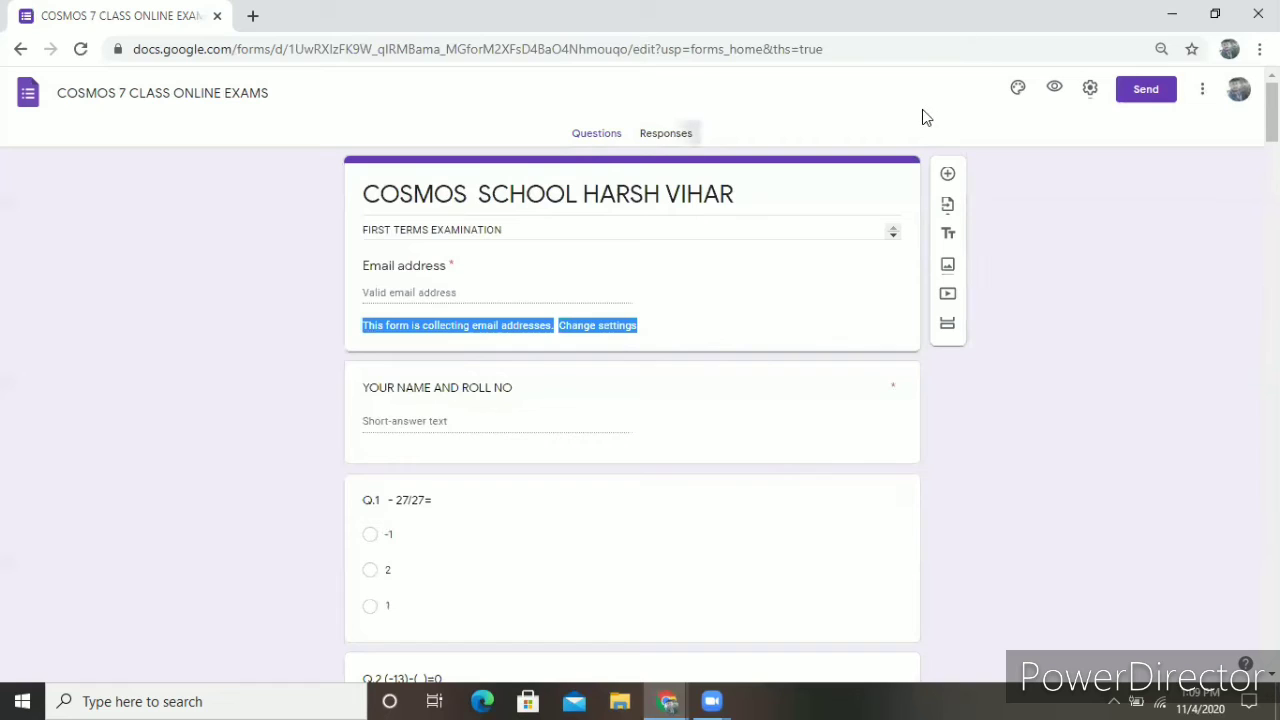
# Step: Preview the online test as respondents see it, look through all five questions and close the preview
pyautogui.click(1057, 90)
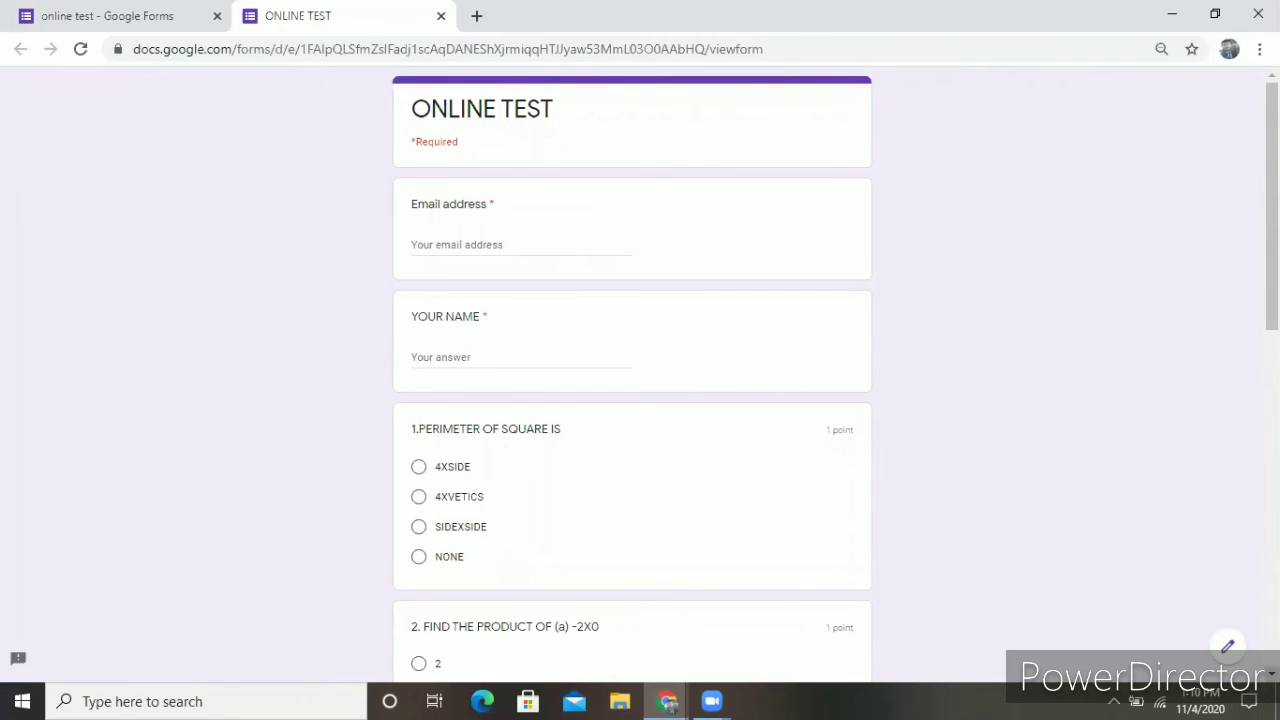
pyautogui.scroll(-1, 929, 631)
pyautogui.scroll(-8, 632, 375)
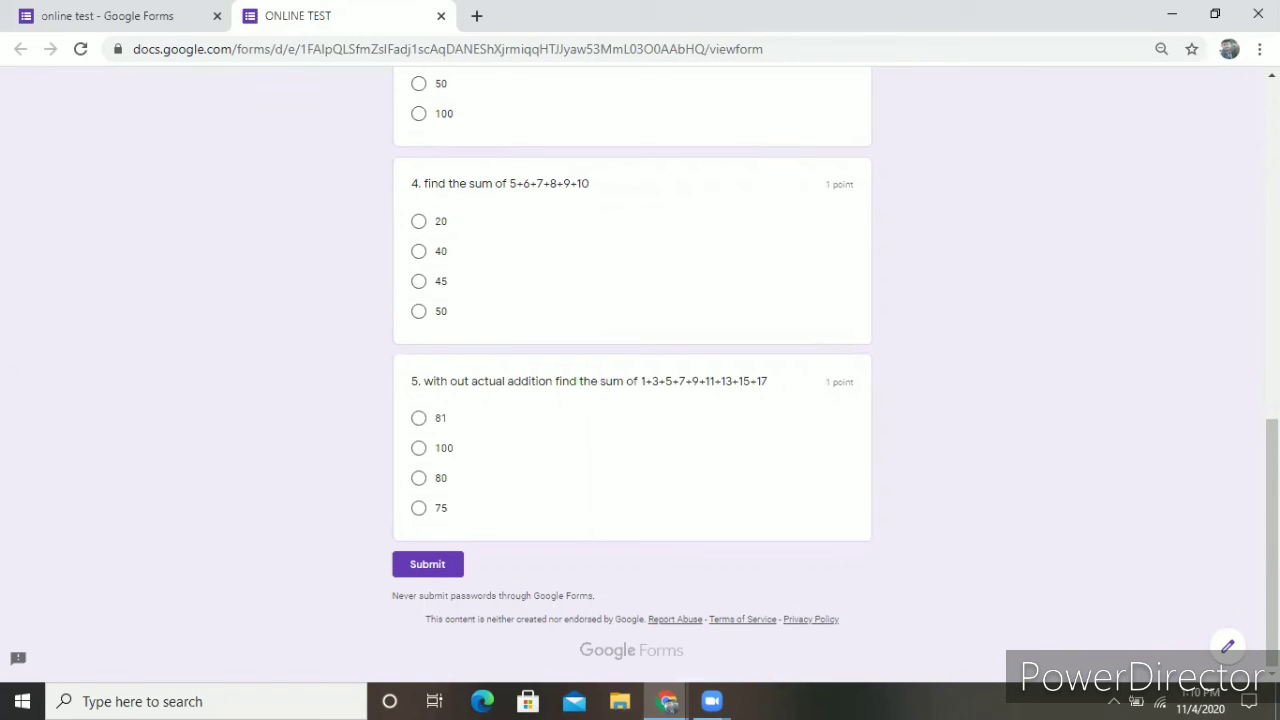
pyautogui.scroll(5, 632, 375)
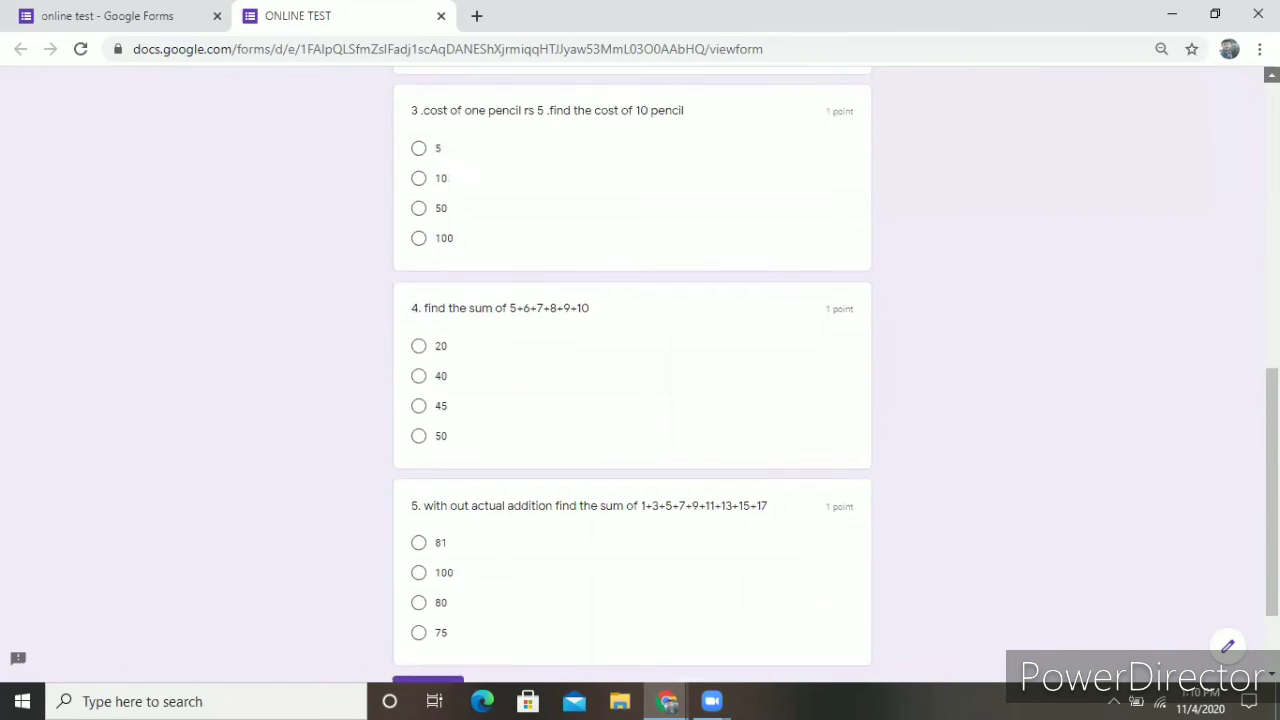
pyautogui.scroll(3, 632, 375)
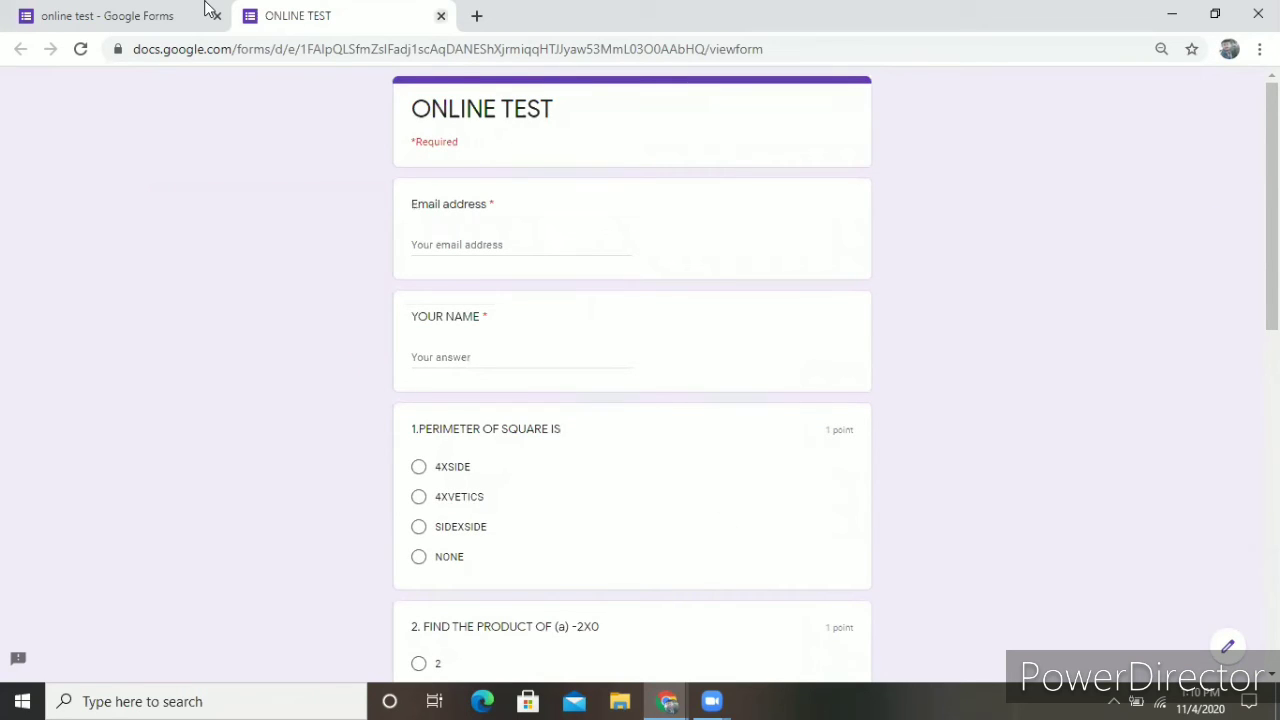
pyautogui.hotkey('ctrl', 'w')
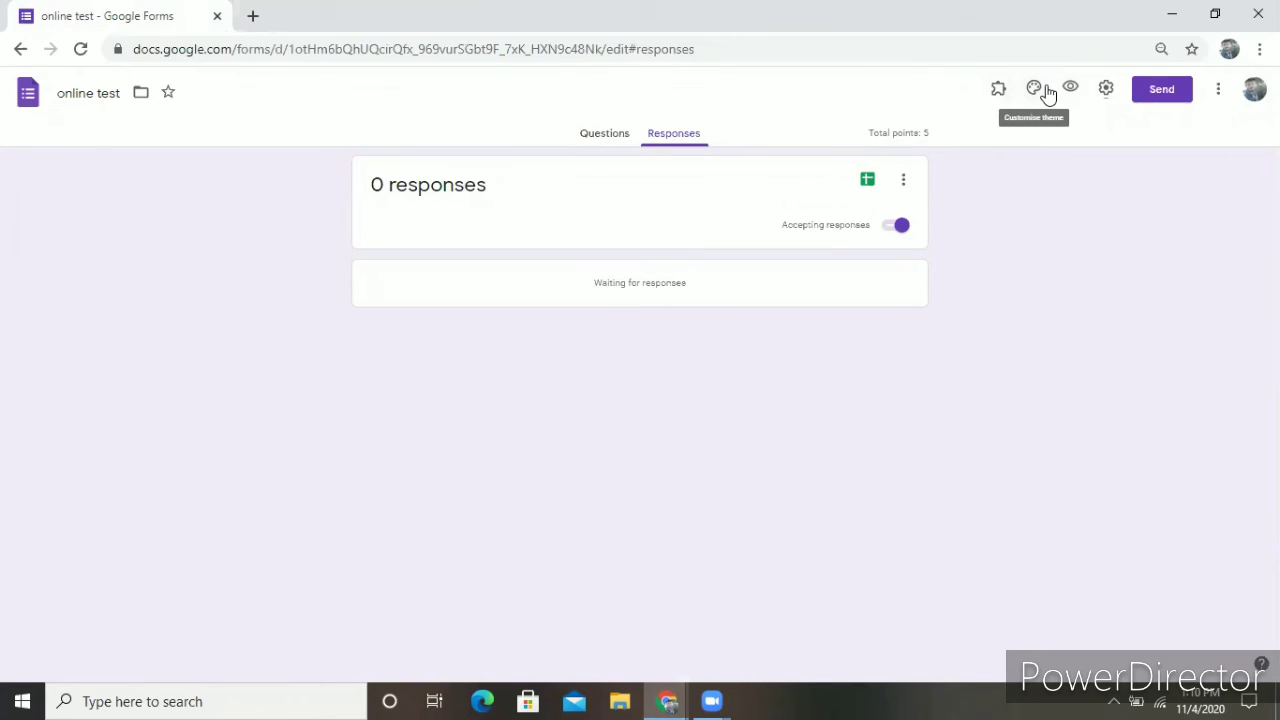
# Step: Open the online test's settings and examine the general, presentation and quiz options
pyautogui.click(1104, 90)
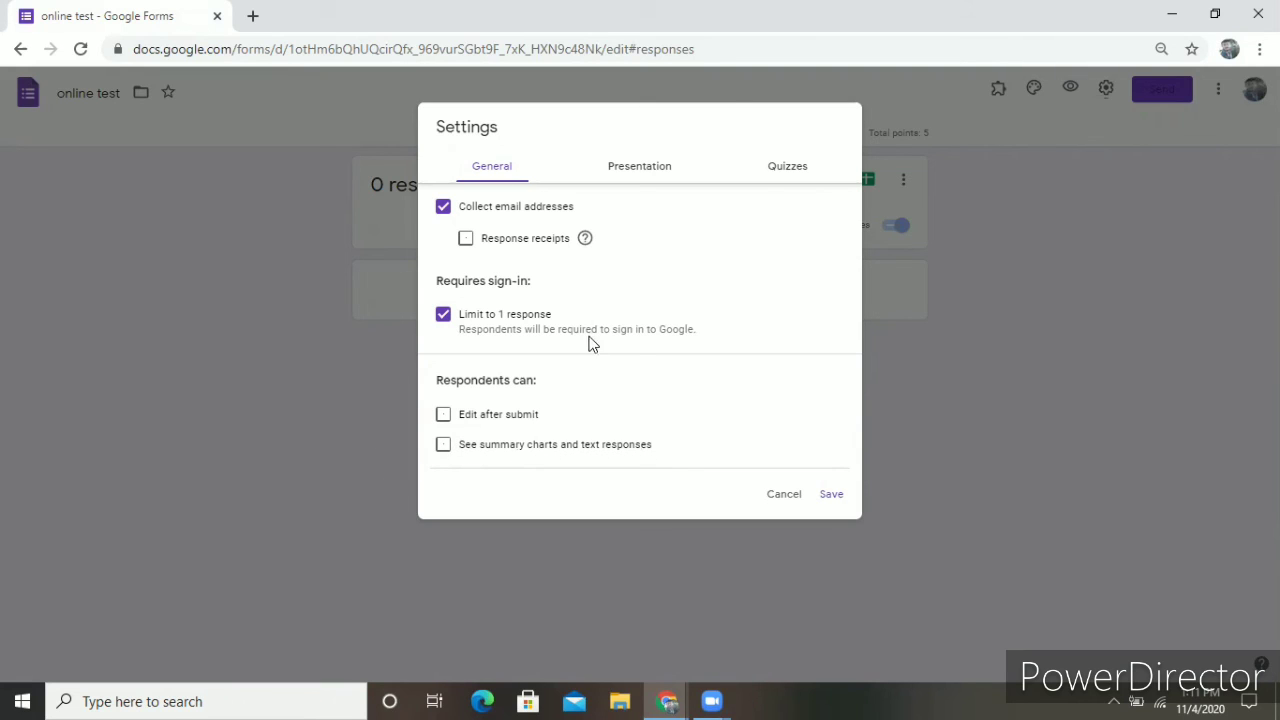
pyautogui.click(629, 167)
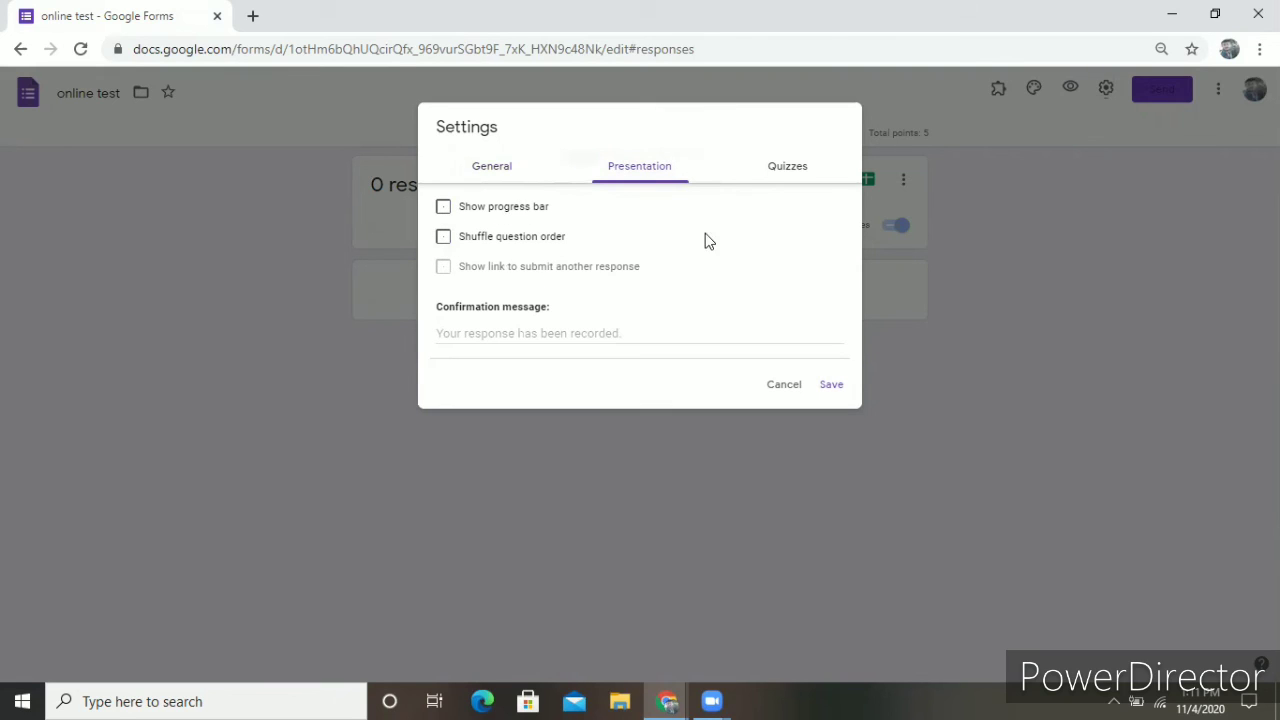
pyautogui.click(780, 166)
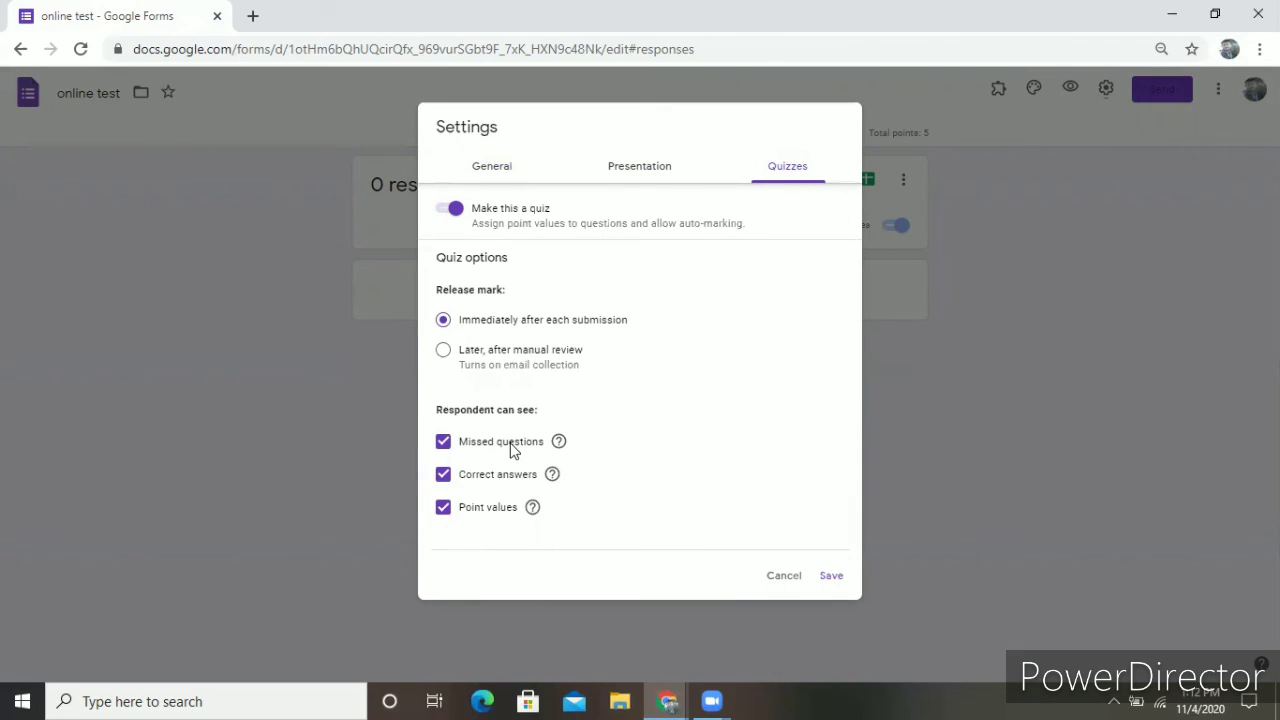
# Step: Toggle whether respondents can see correct answers, save the quiz settings and return to the online test's questions
pyautogui.click(445, 478)
pyautogui.click(444, 478)
pyautogui.click(445, 478)
pyautogui.click(832, 577)
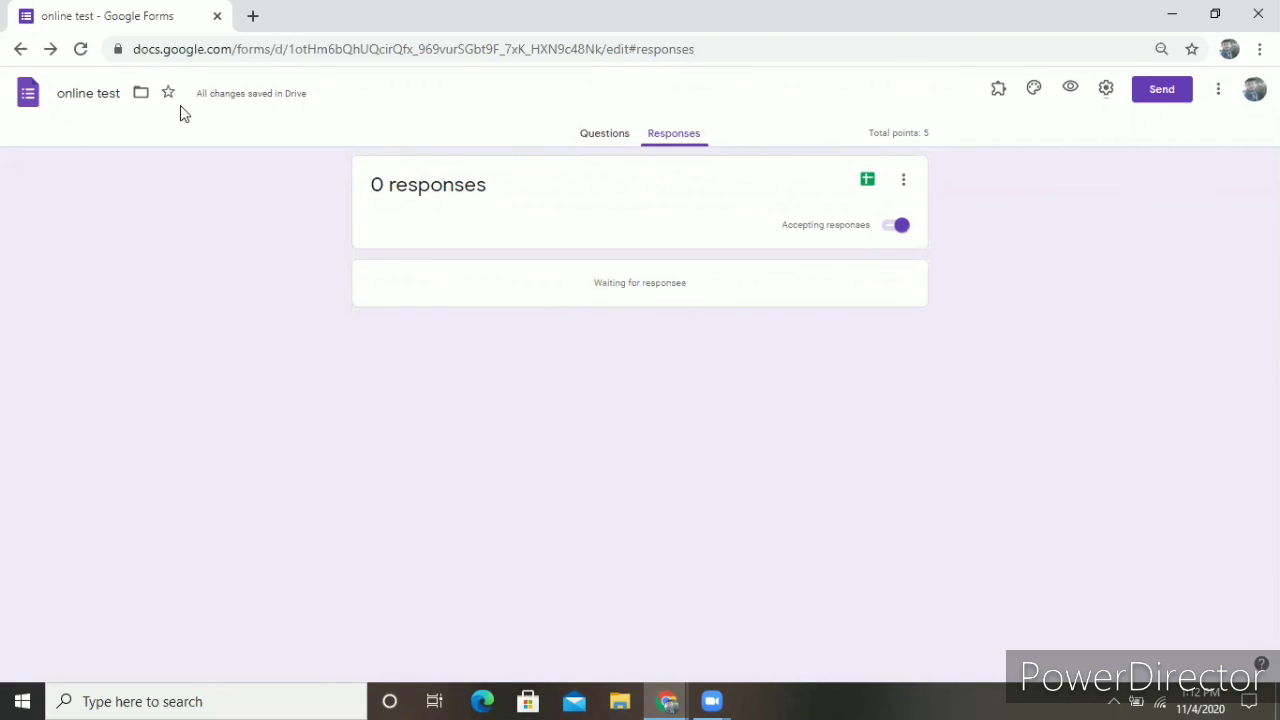
pyautogui.click(622, 139)
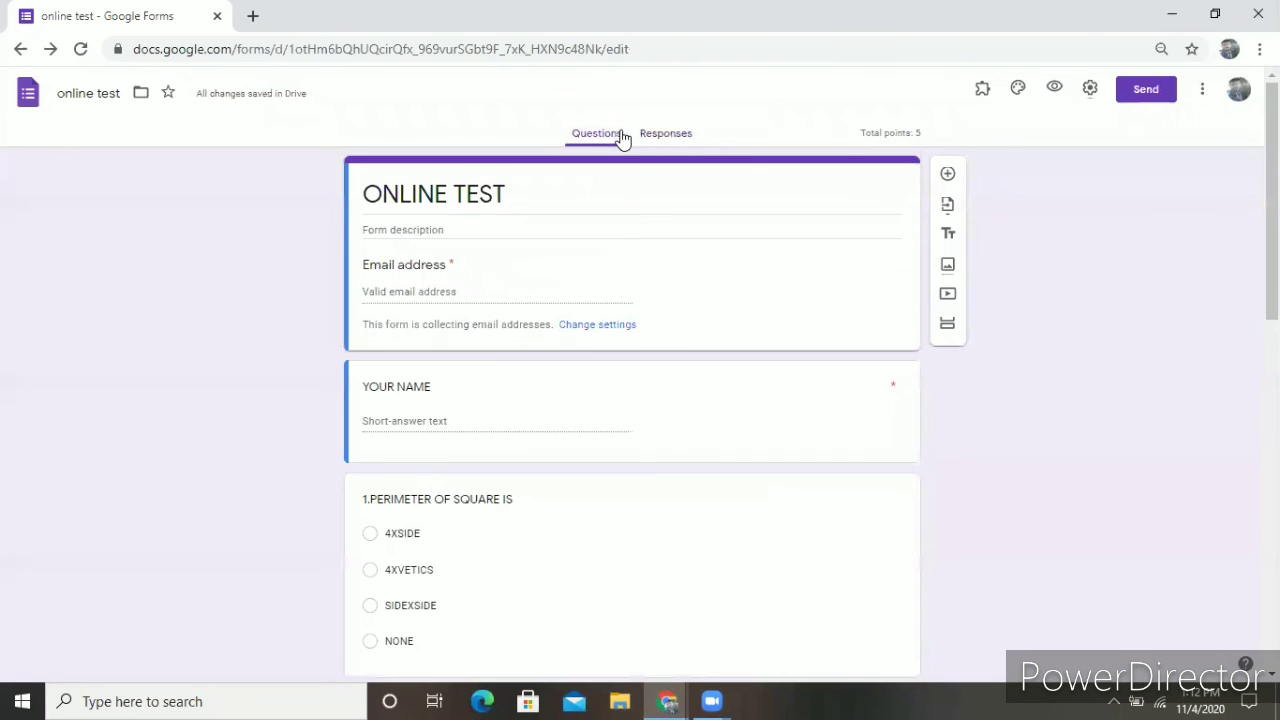